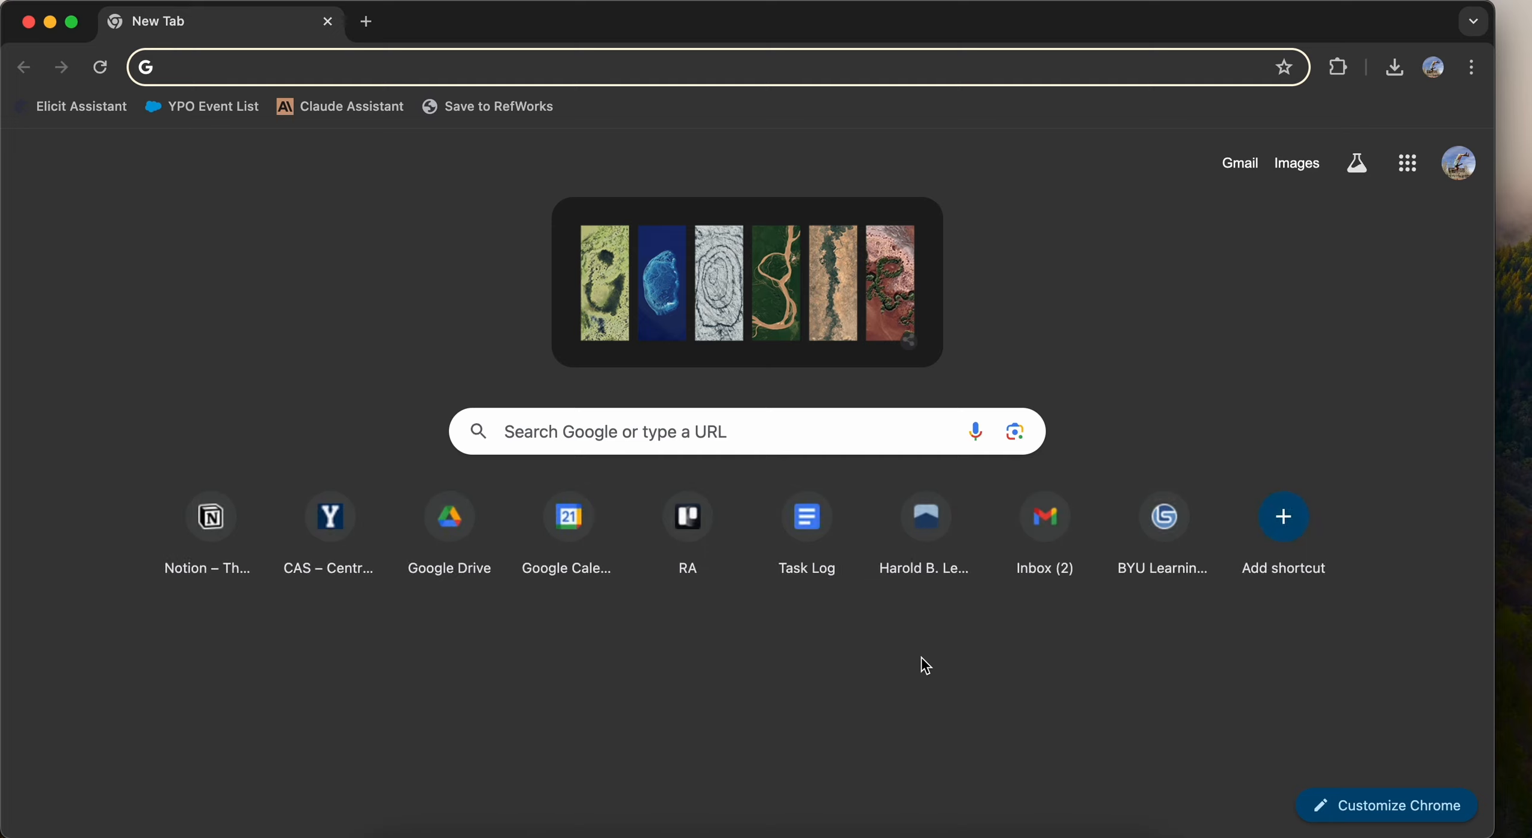
Go to lib.byu.edu, search the research guides for "social", and open the Social Sciences Data guide
type("lib.byu.edu")
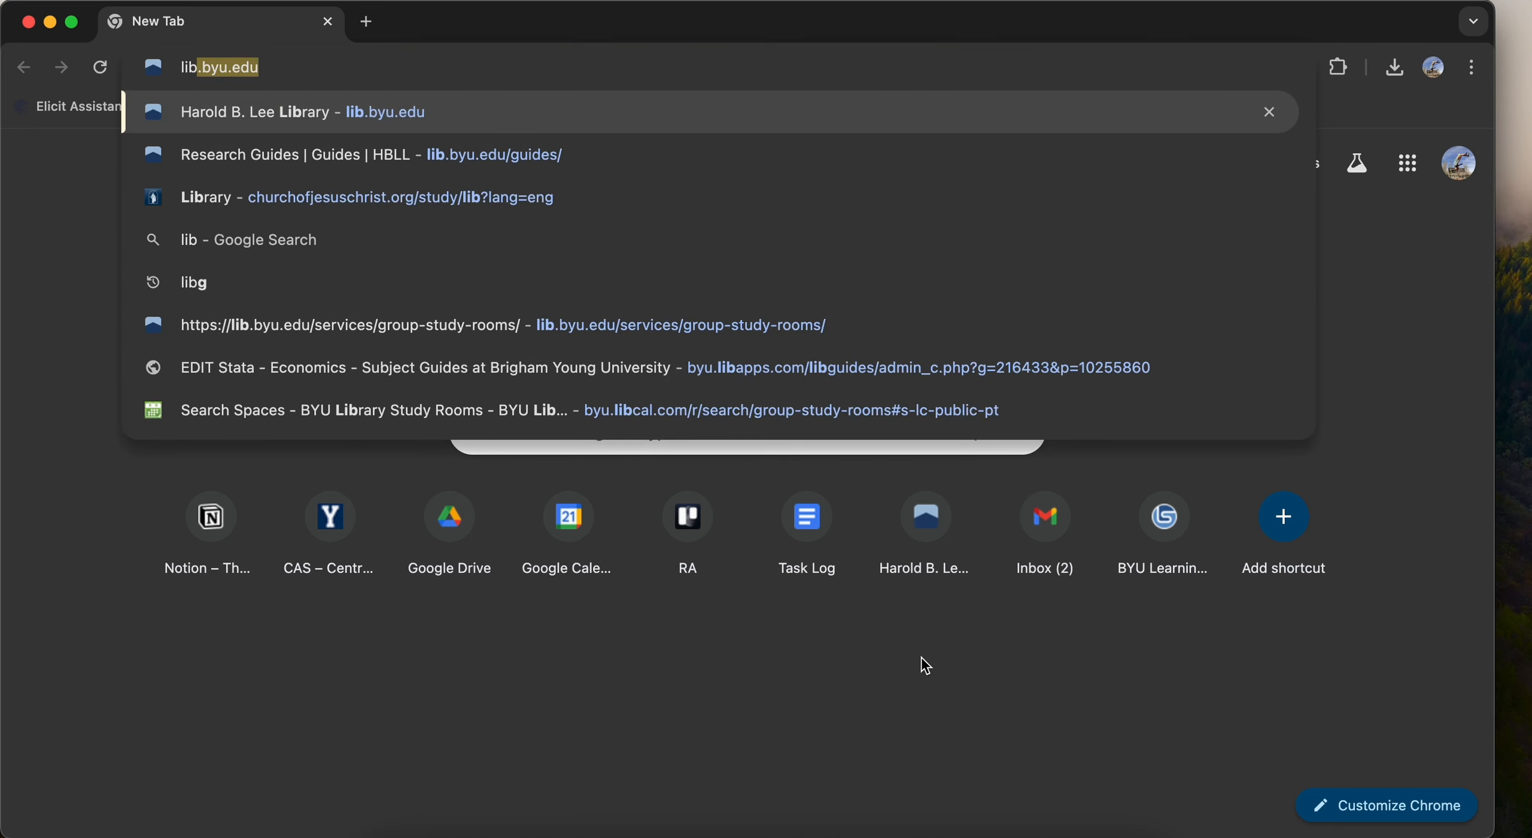
key("Return")
left_click(507, 399)
type("social")
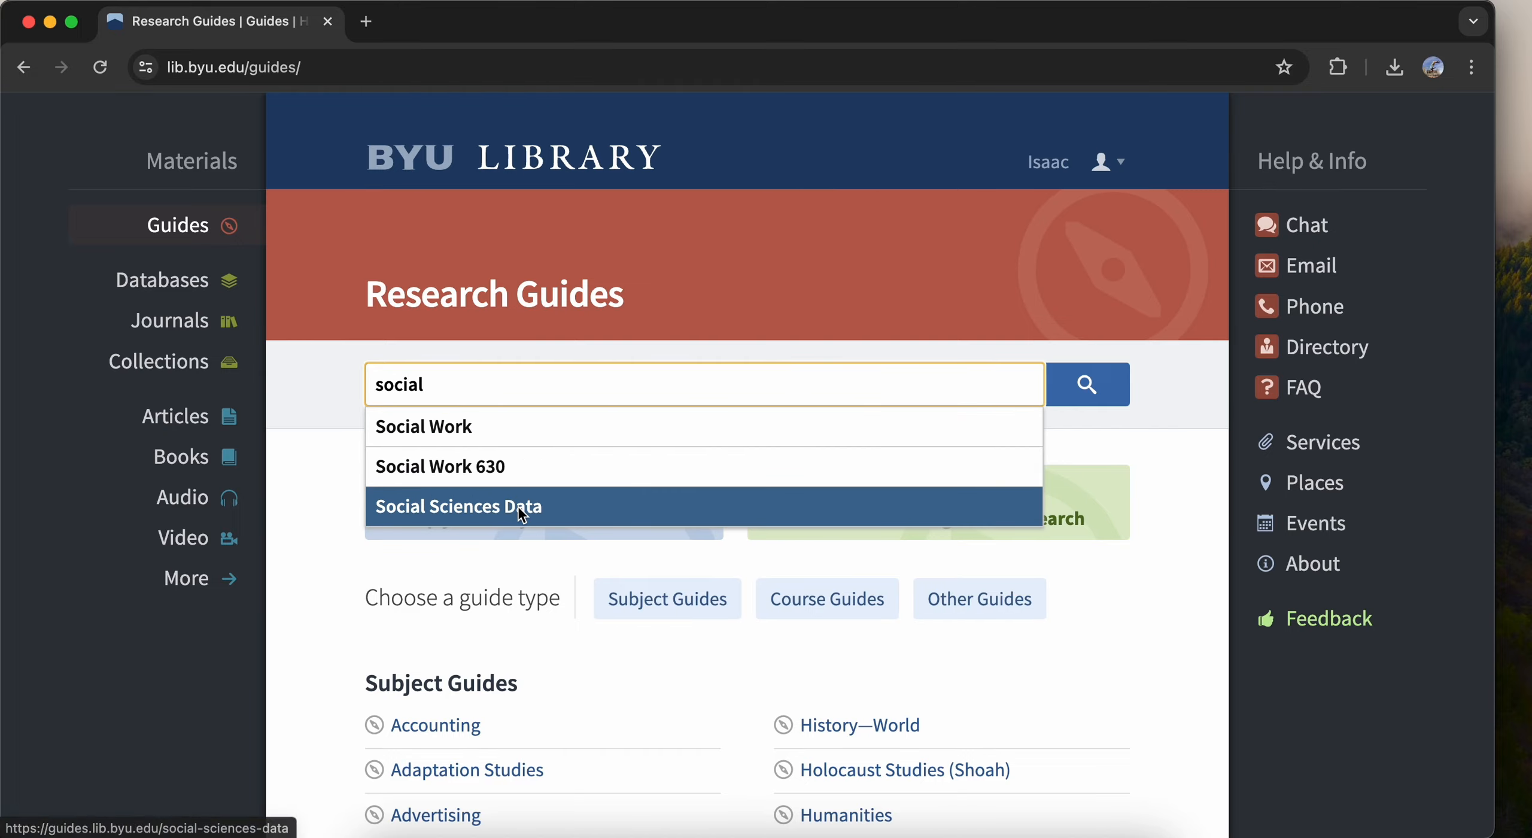
left_click(552, 505)
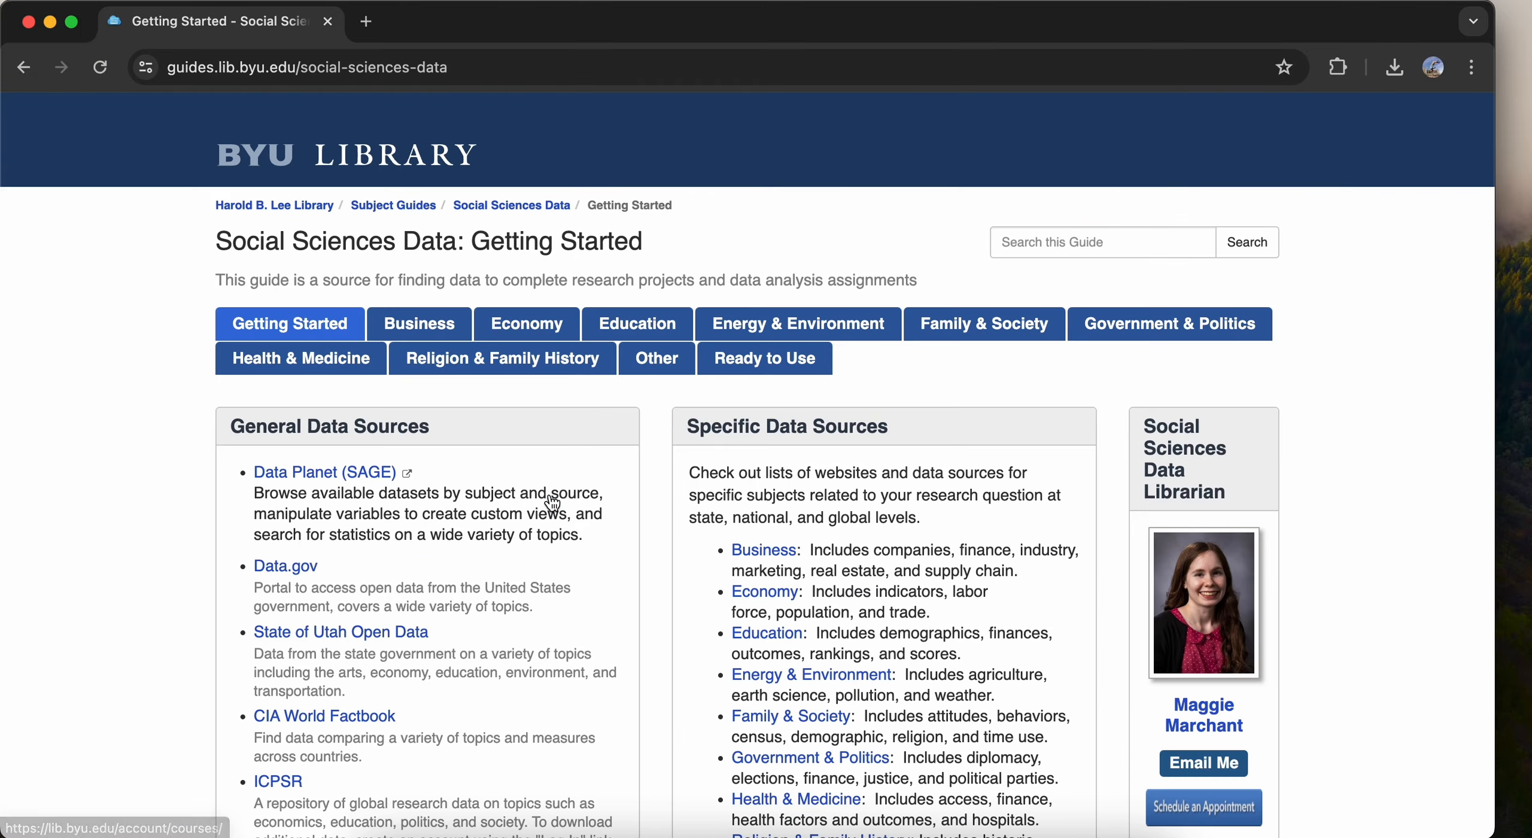
Browse the guide's Family & Society data sources and open IPUMS USA from the Census section
scroll(742, 619, "down", 4)
scroll(742, 619, "down", 7)
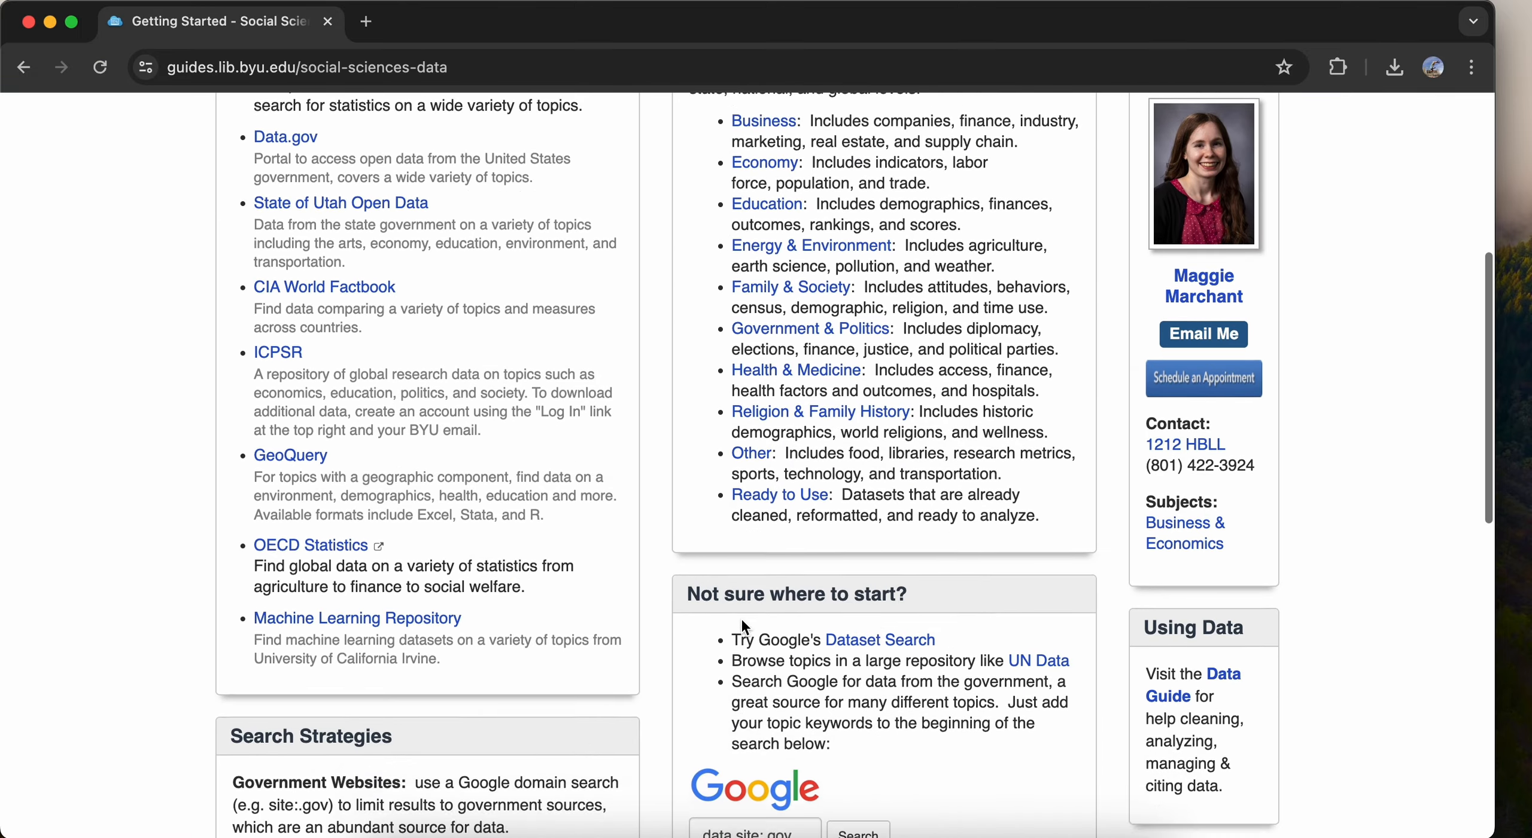
scroll(743, 619, "up", 10)
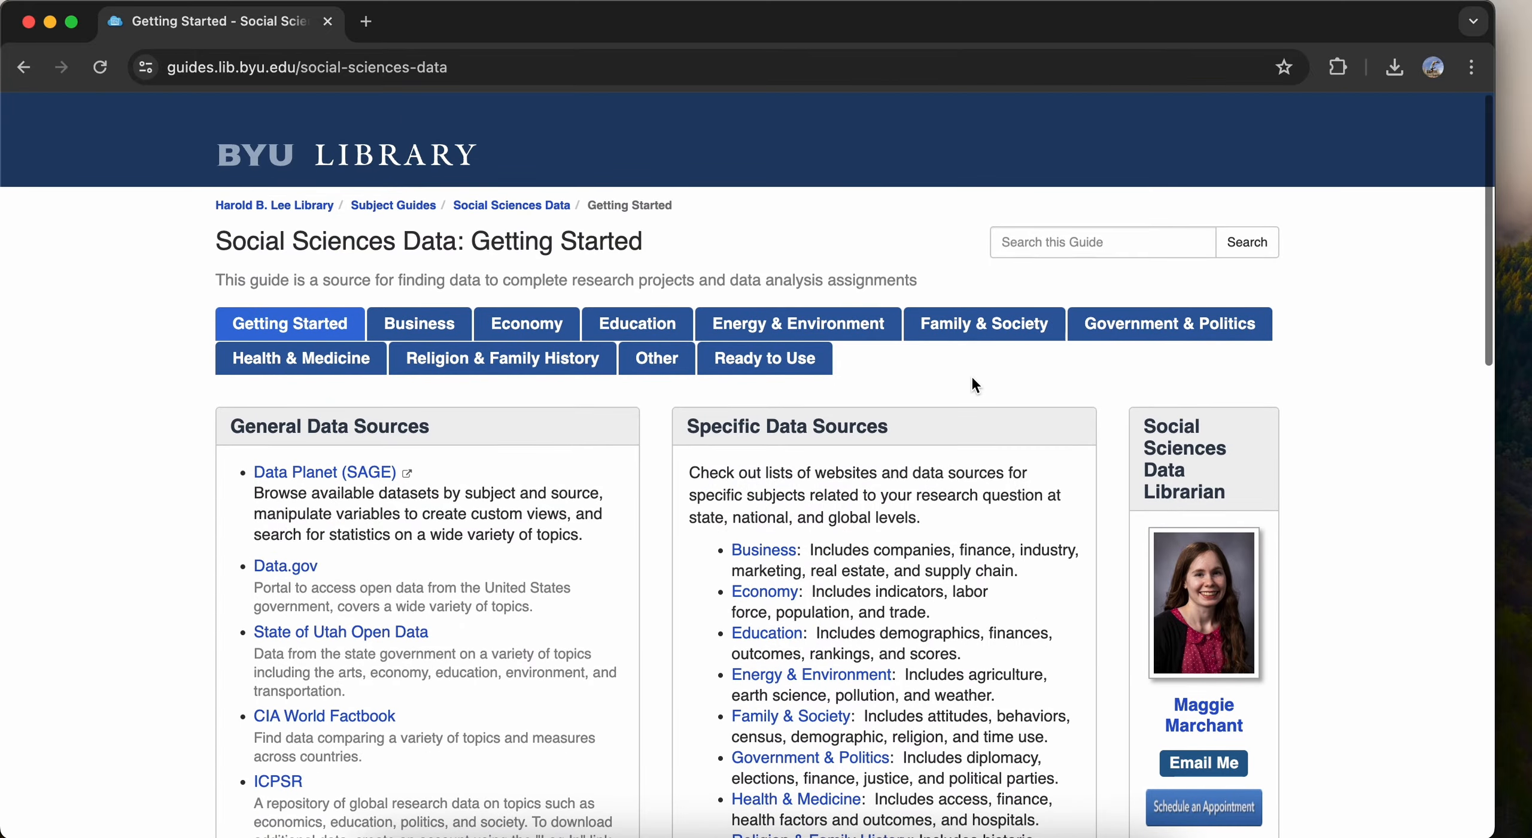
left_click(994, 330)
scroll(695, 582, "down", 6)
scroll(695, 581, "down", 2)
scroll(696, 580, "up", 6)
scroll(694, 579, "down", 7)
scroll(695, 579, "down", 2)
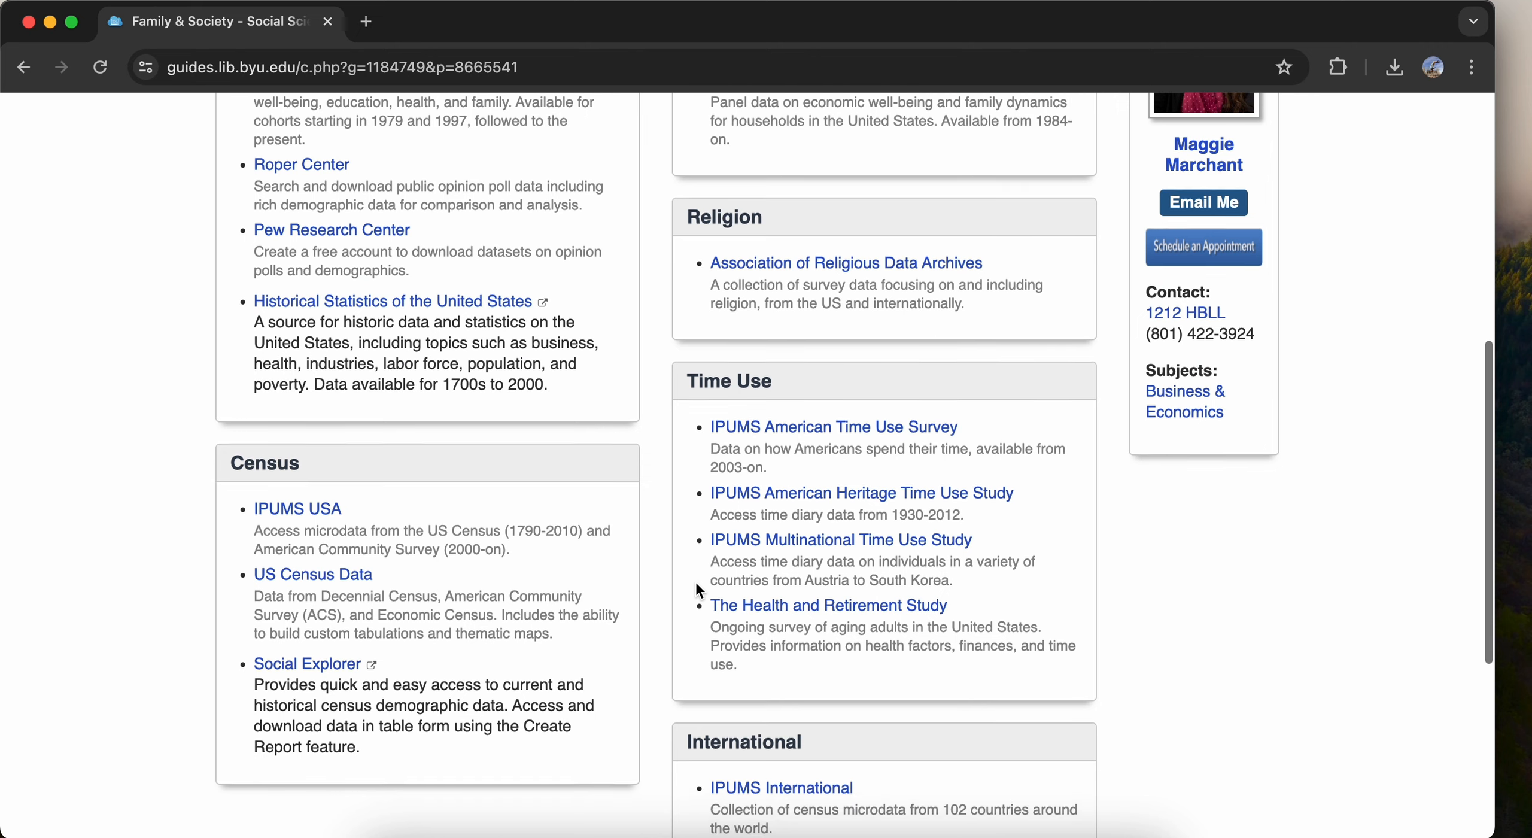
left_click(304, 504)
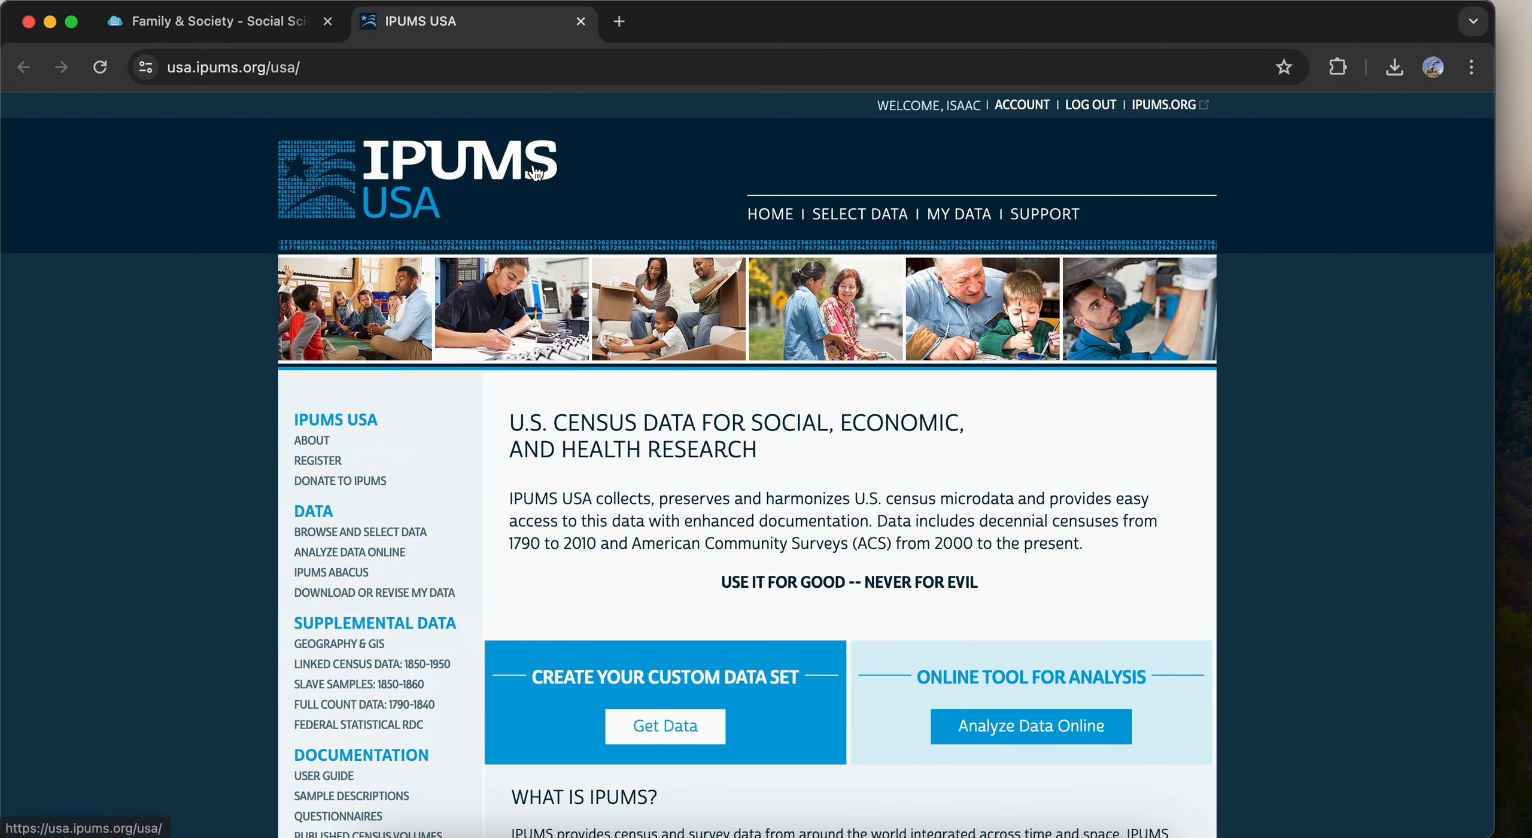
Search Google for "ipums usa", close the library guide, and open the IPUMS USA result
left_click(511, 62)
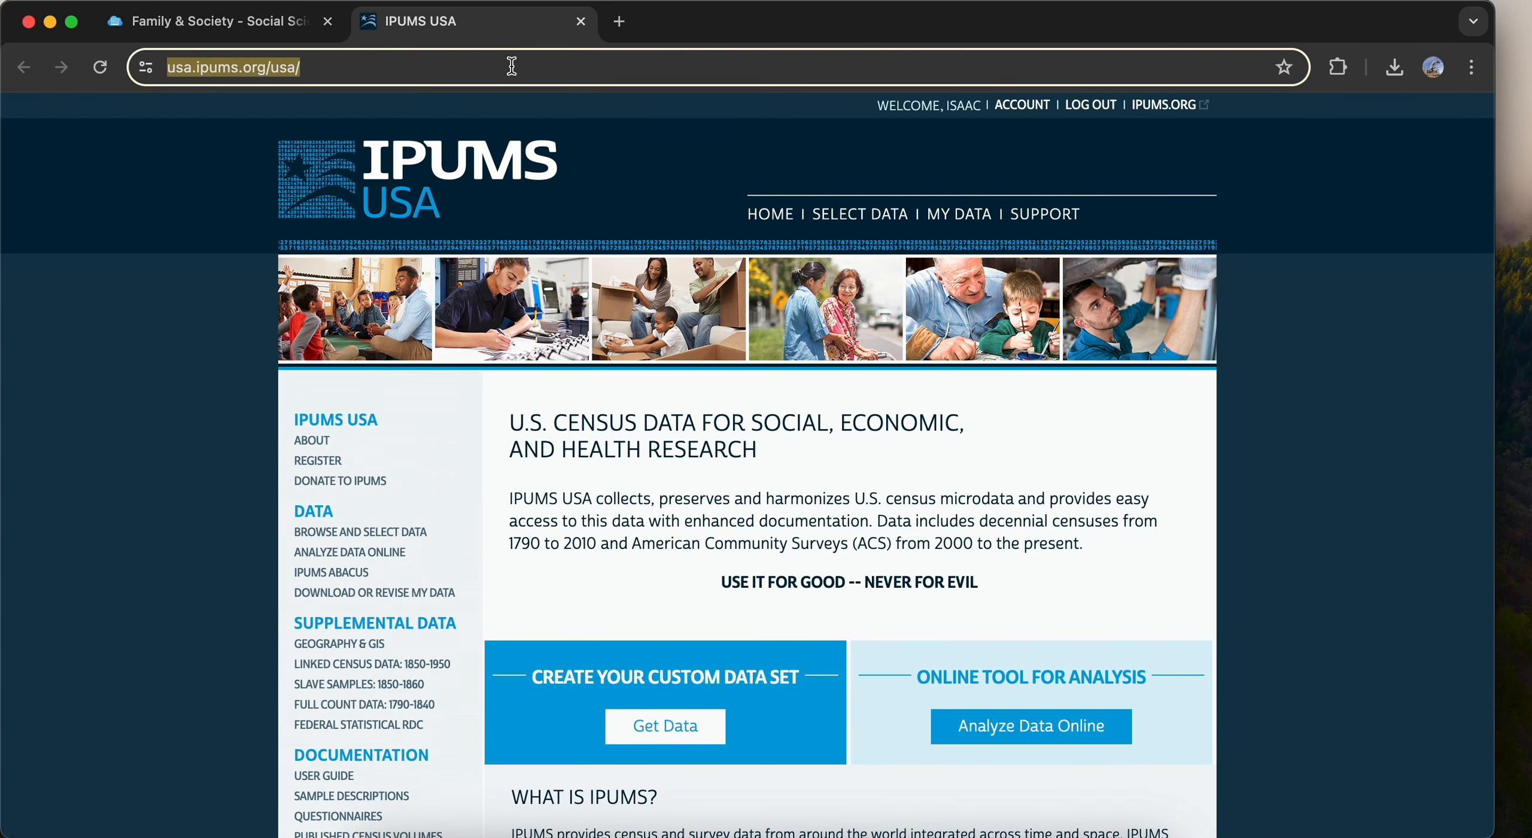
type("ipums usa")
key("Return")
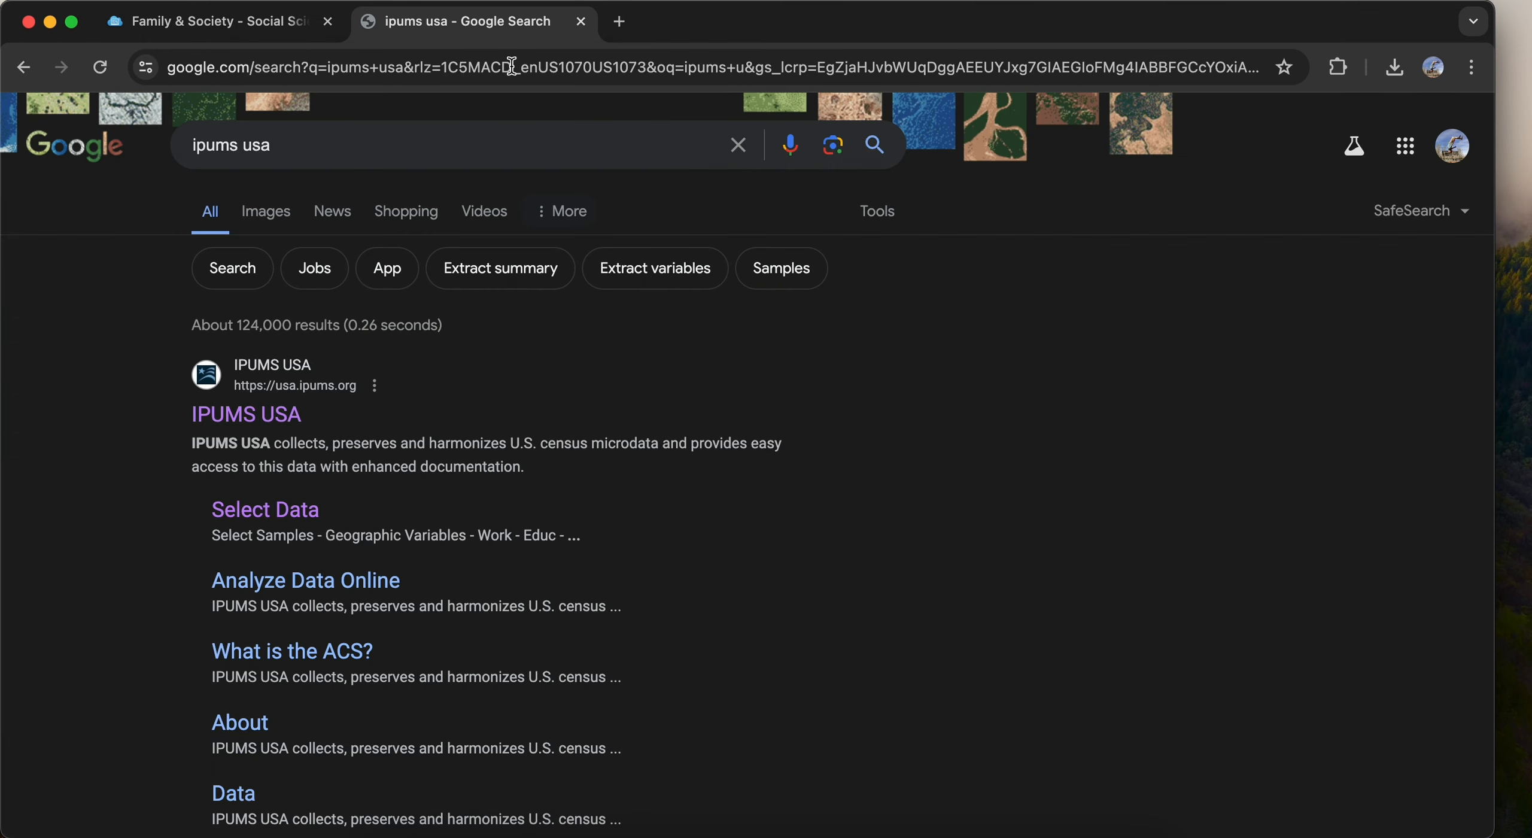
left_click(329, 21)
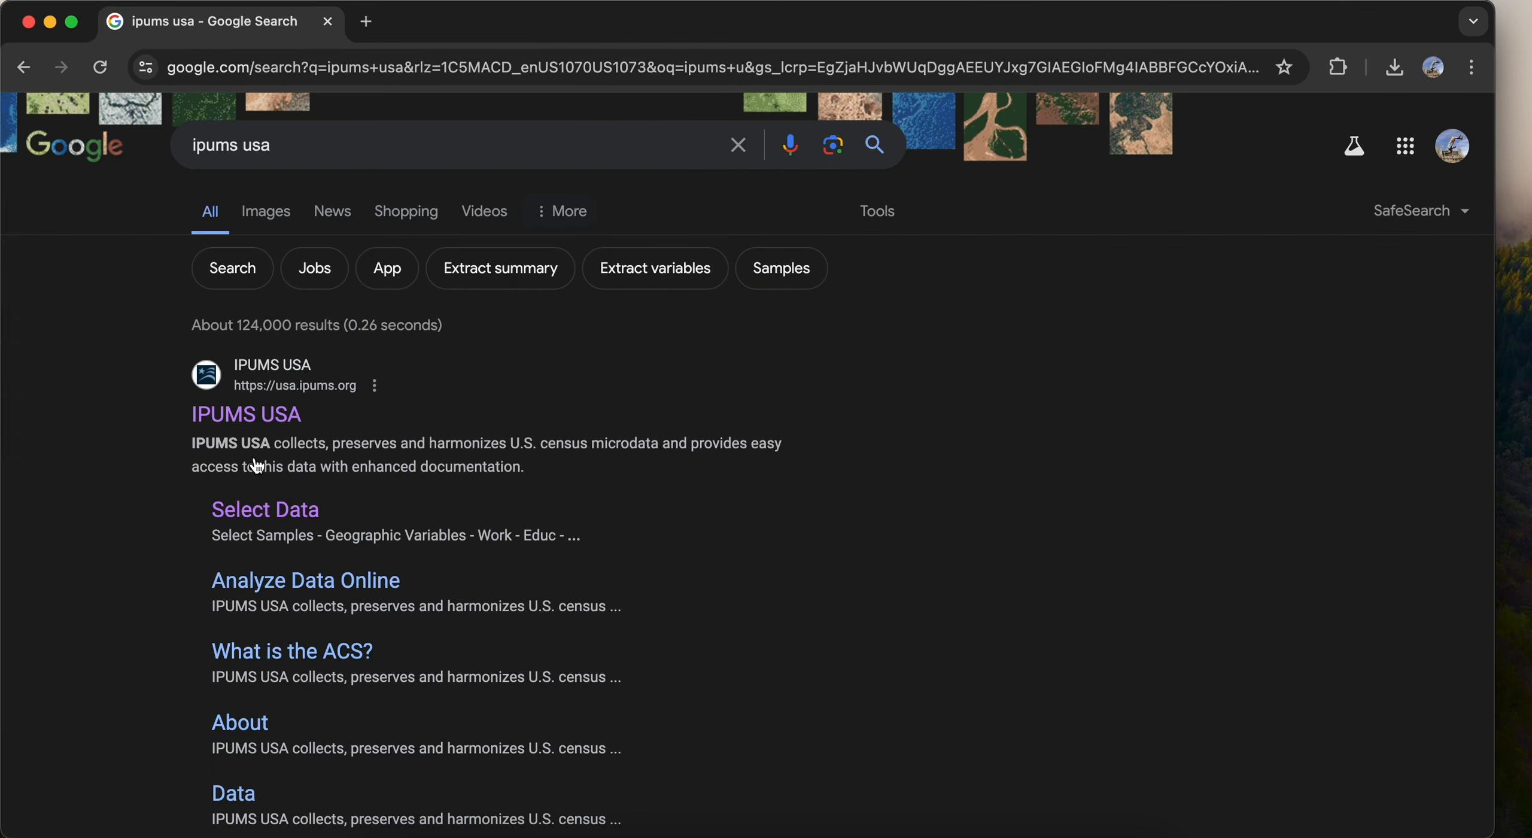
left_click(253, 419)
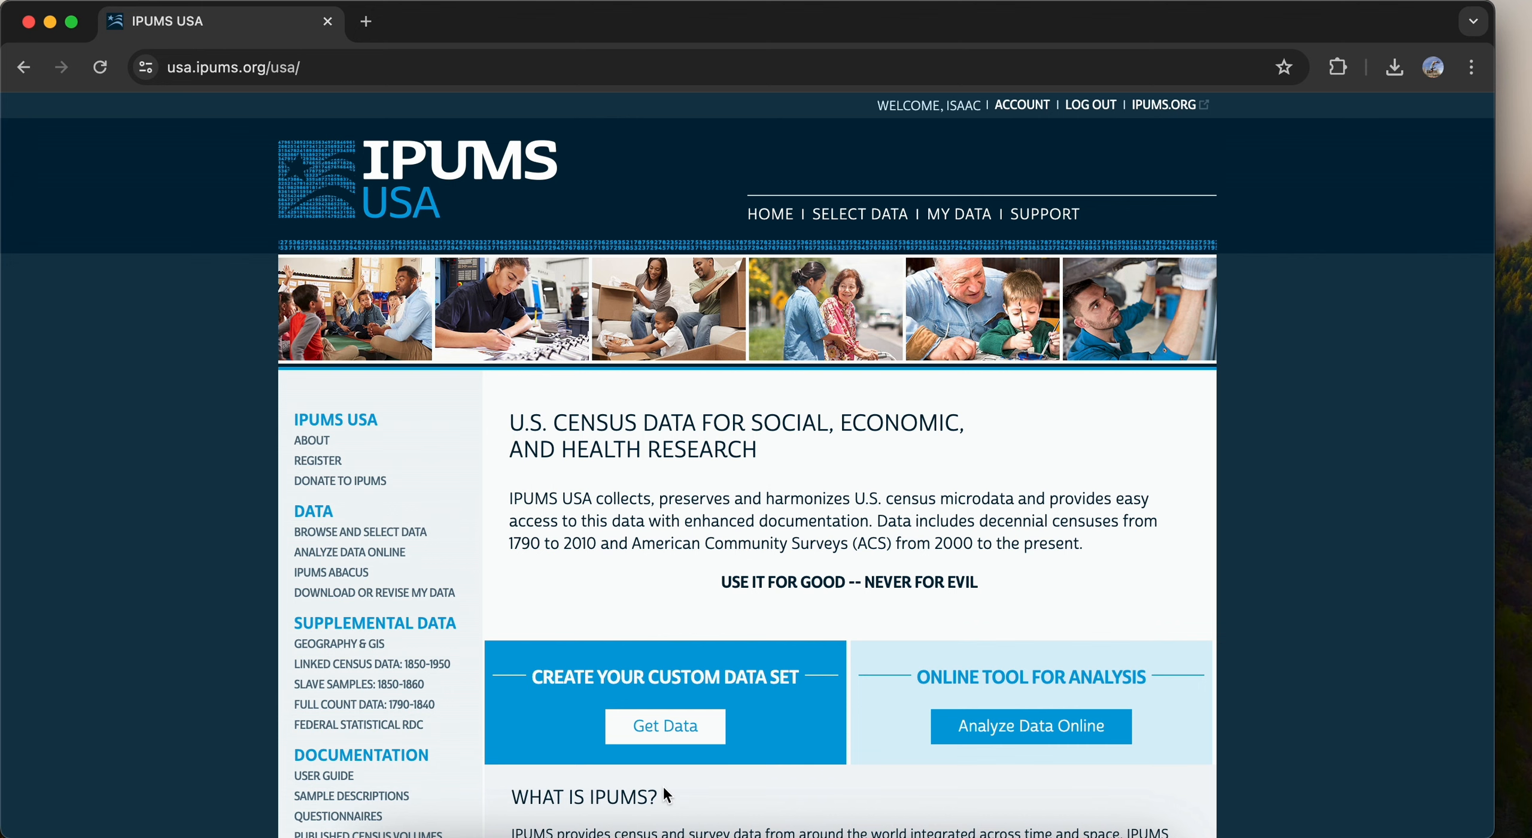
Start a custom data set and add SCHOOL (School attendance) from the person-level Education variables to the cart
left_click(672, 729)
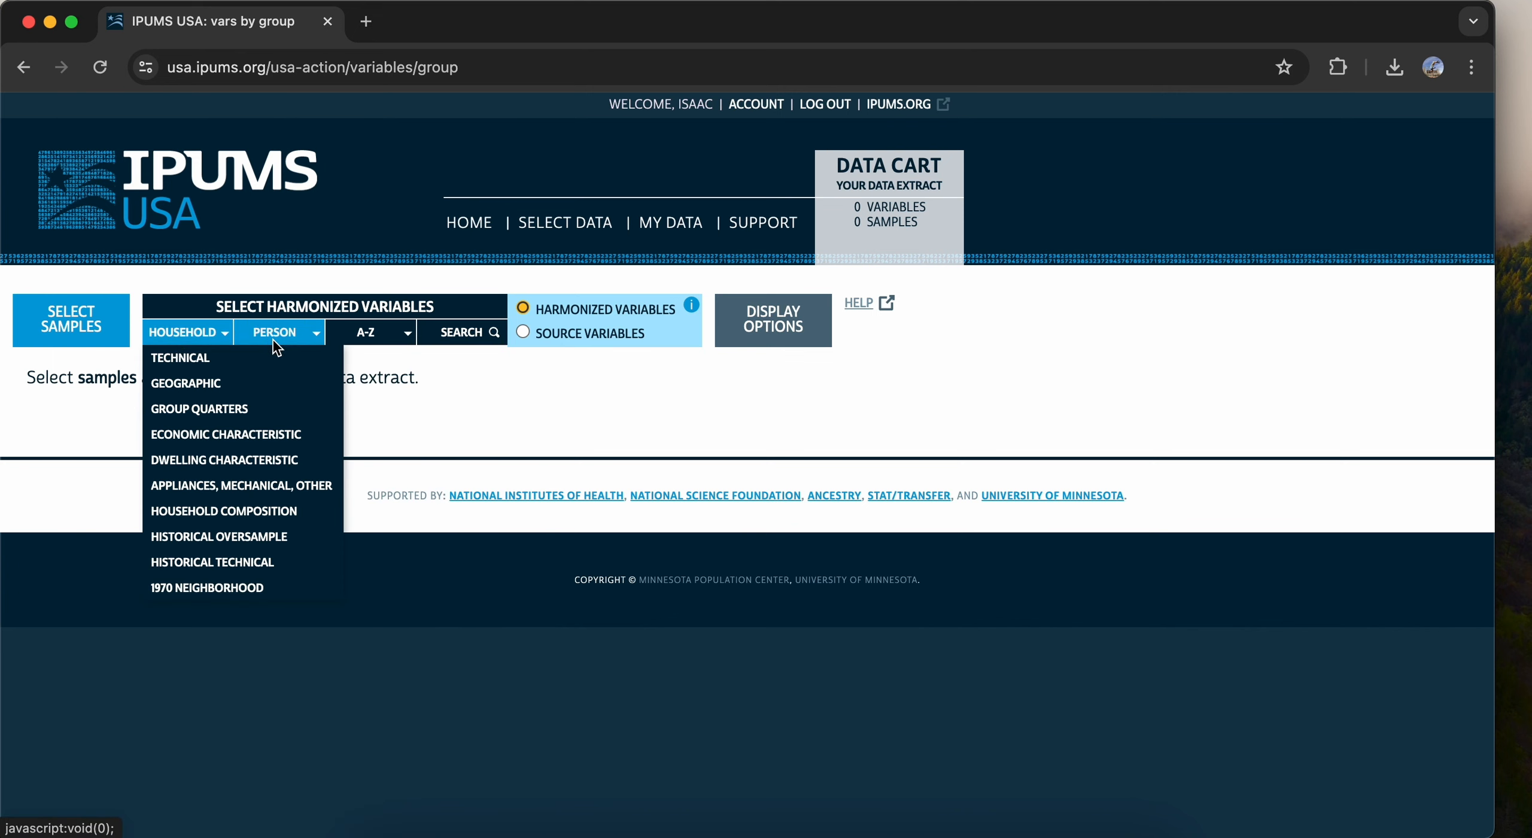
mouse_move(275, 346)
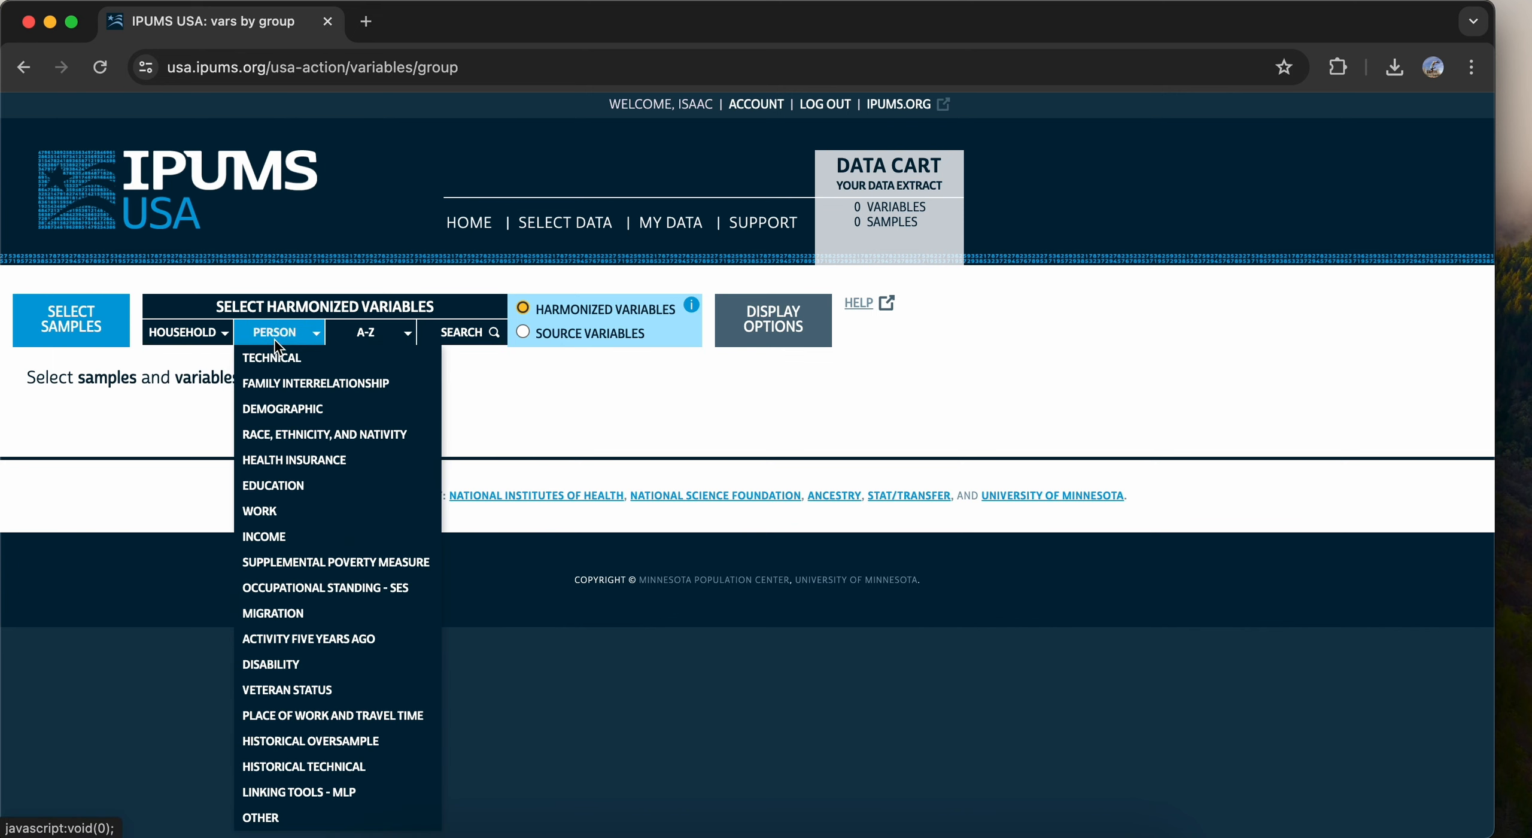
left_click(383, 486)
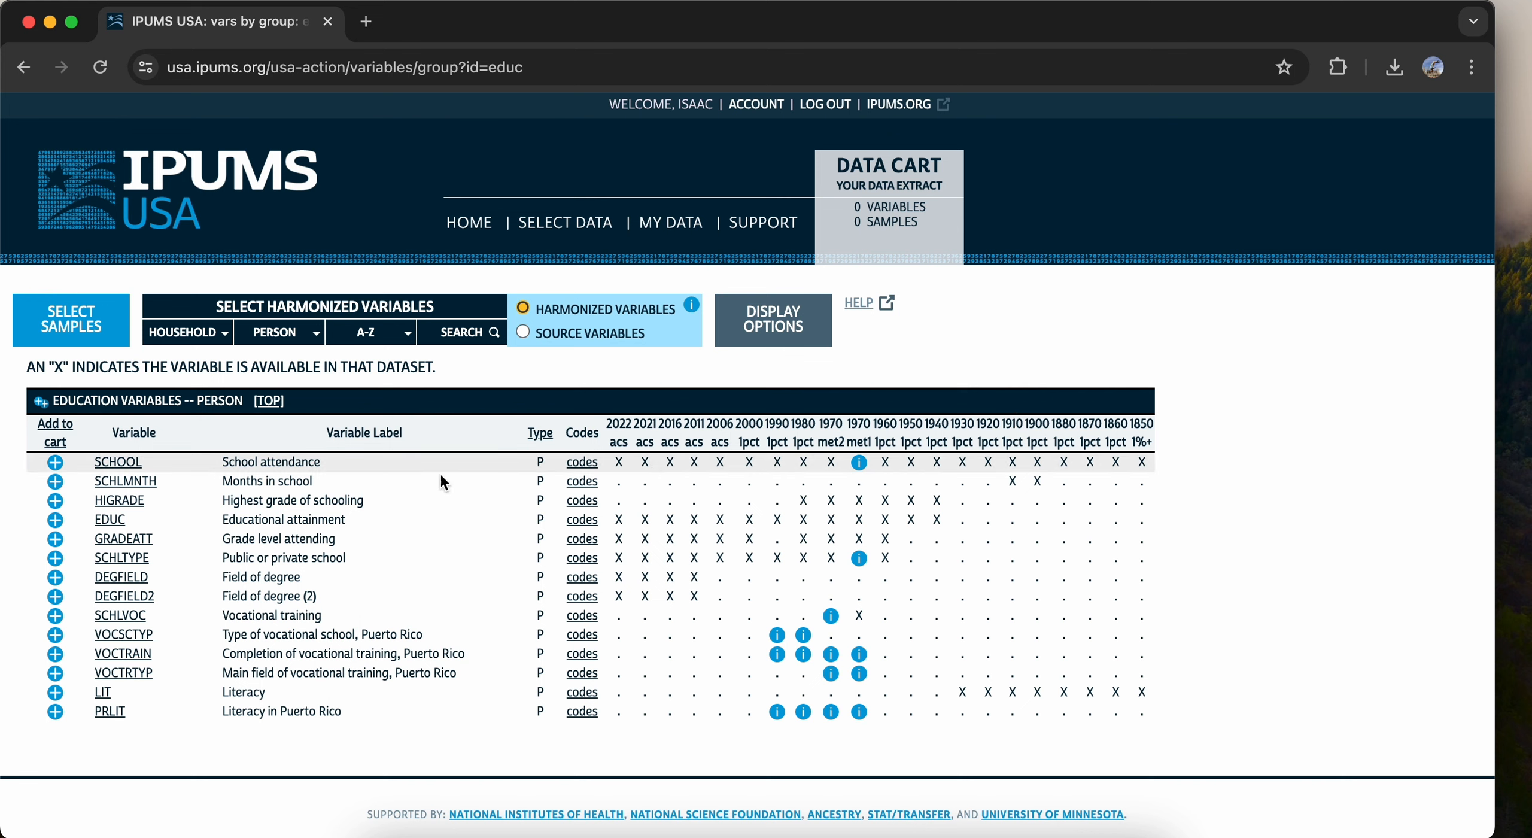
left_click(55, 463)
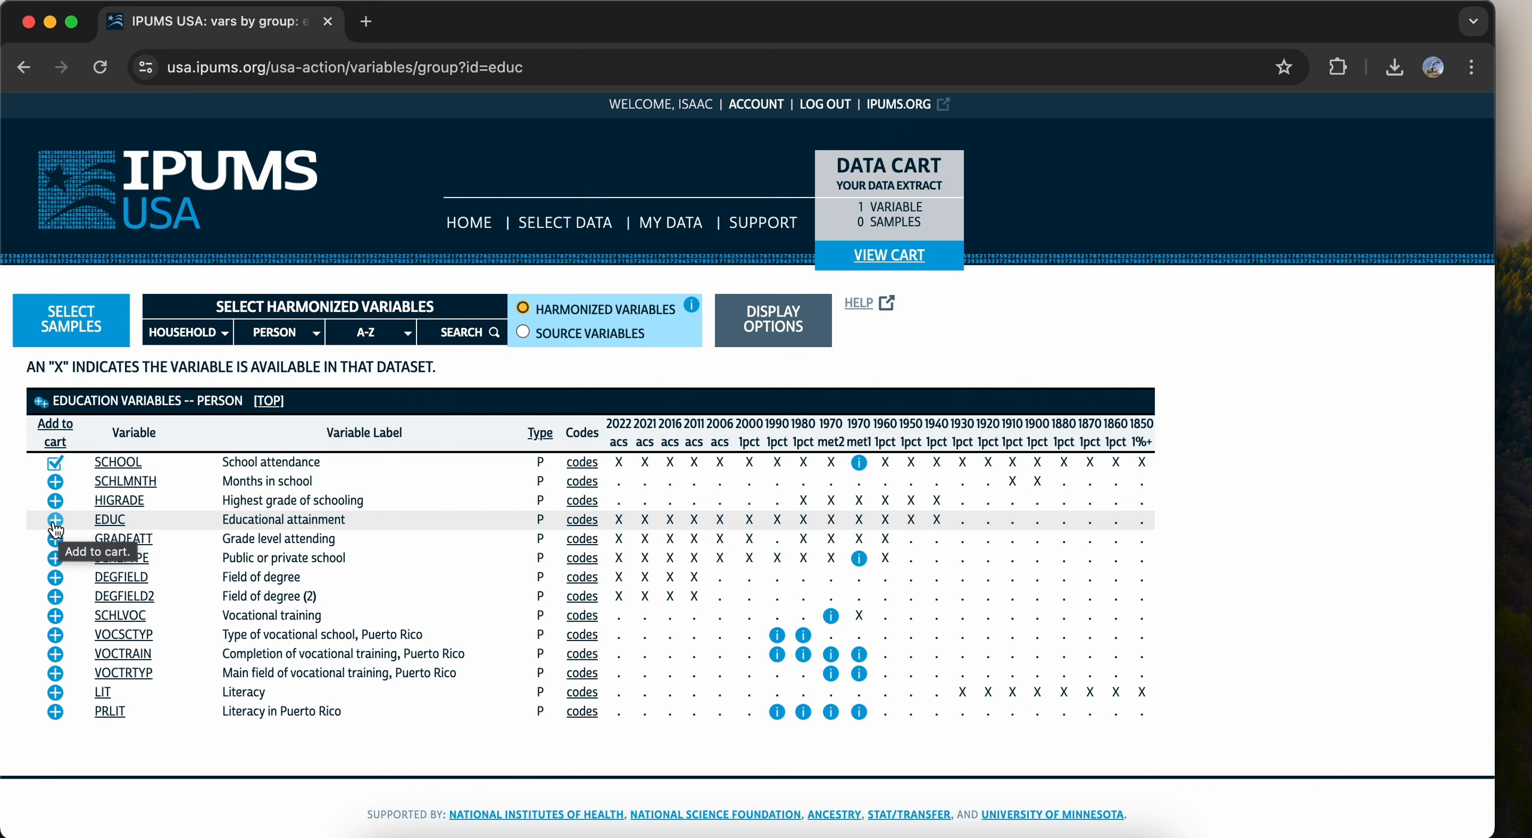
Read the description of EDUC (Educational attainment) and add that variable to the cart from the Education list
left_click(111, 520)
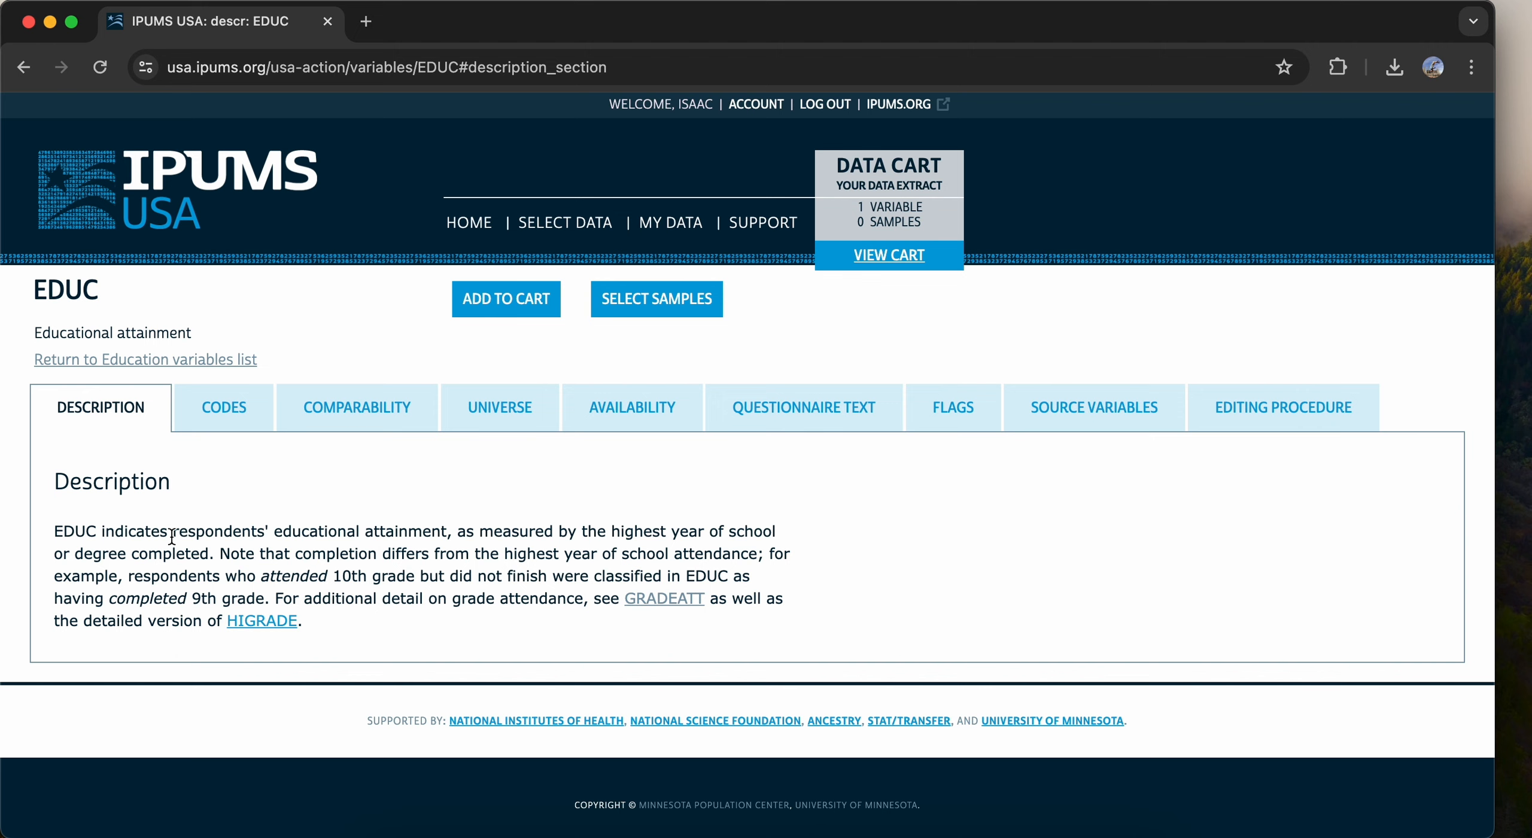
left_click(124, 367)
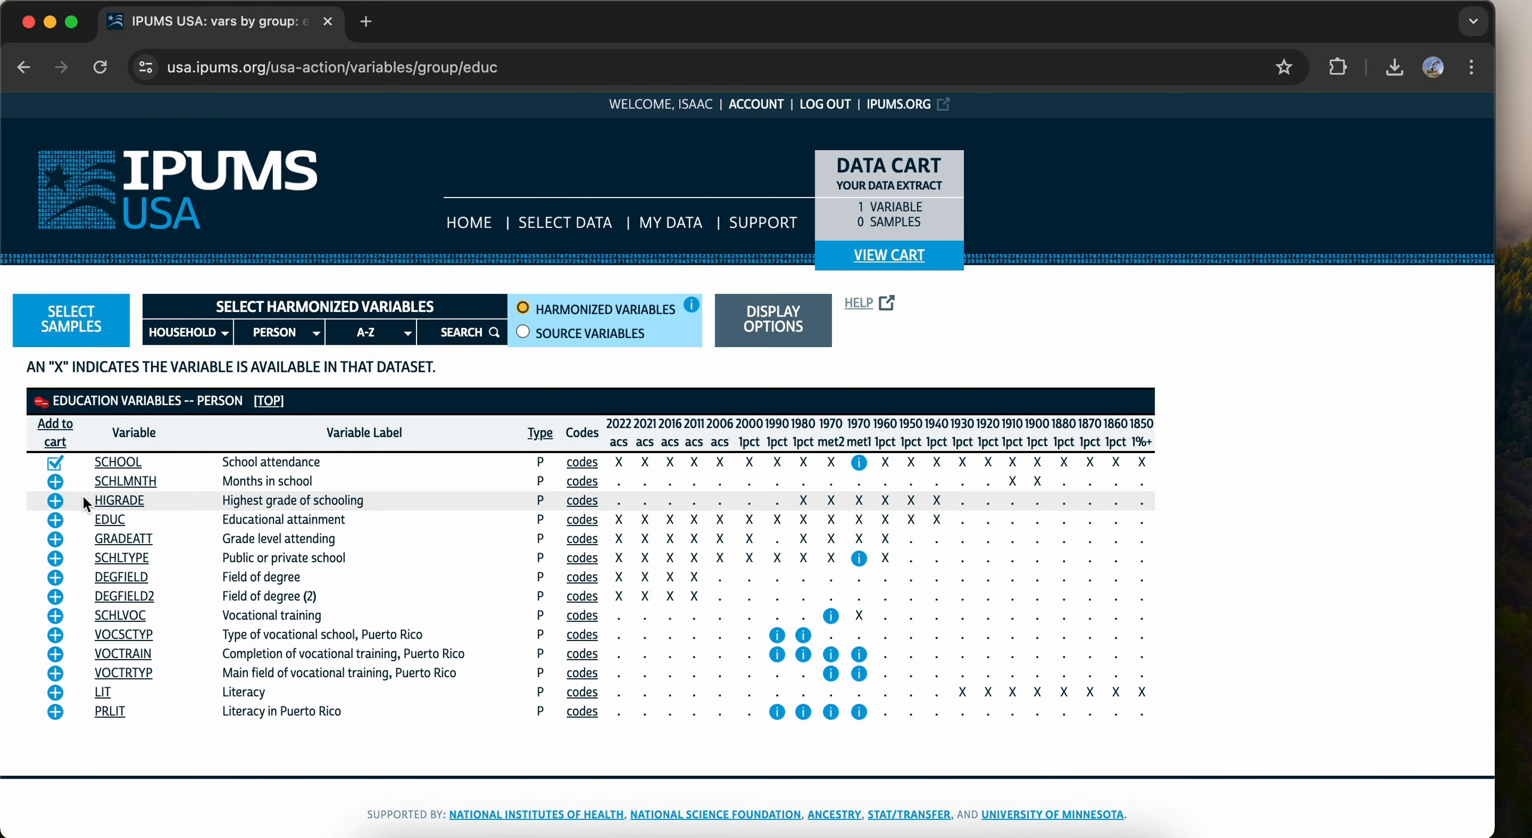
left_click(54, 526)
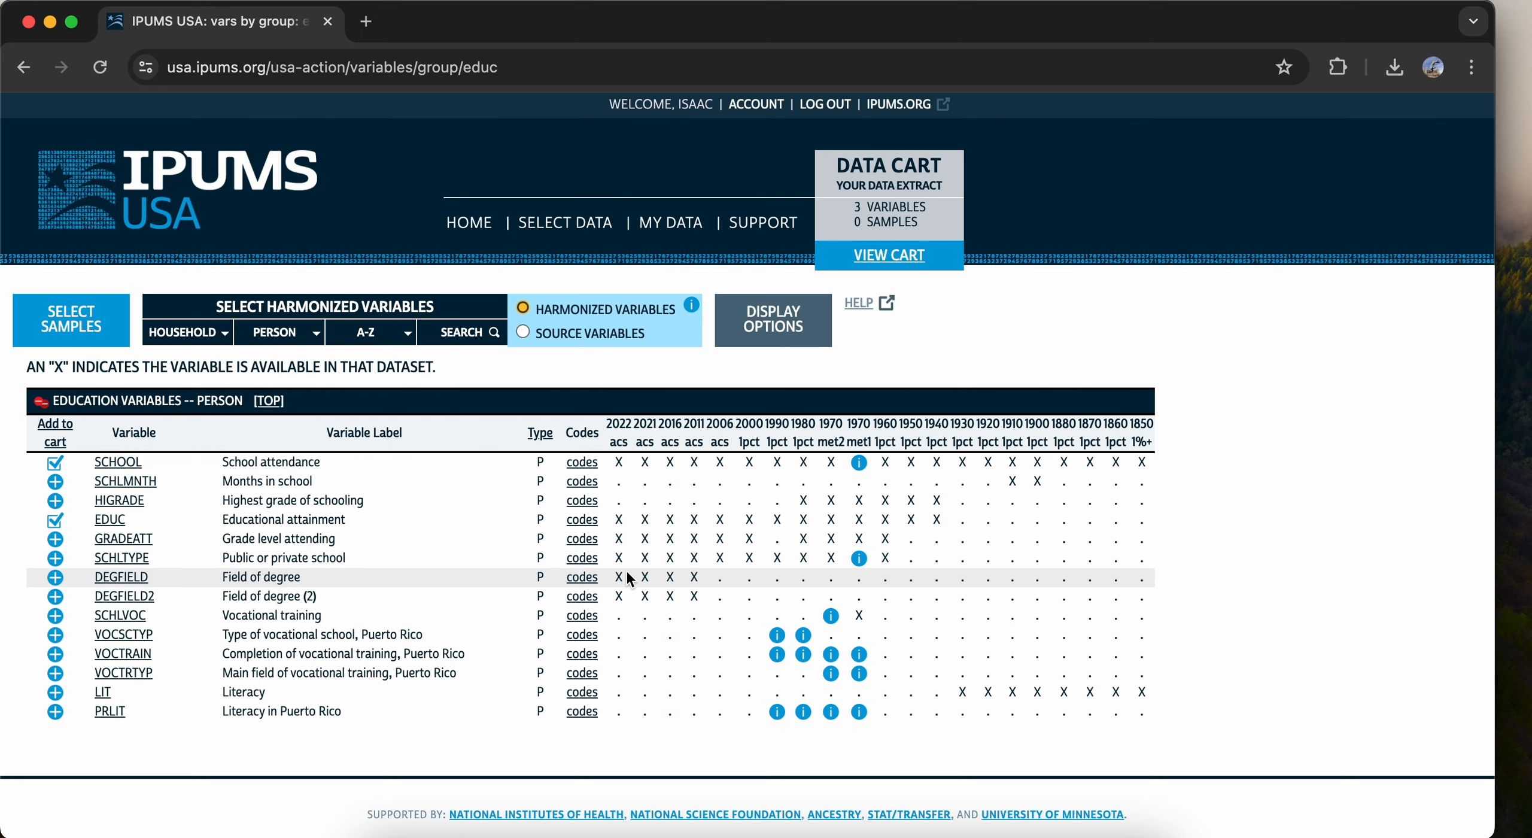
Review the codes of DEGFIELD (Field of degree) and add DEGFIELD and SCHLTYPE to the cart
left_click(589, 579)
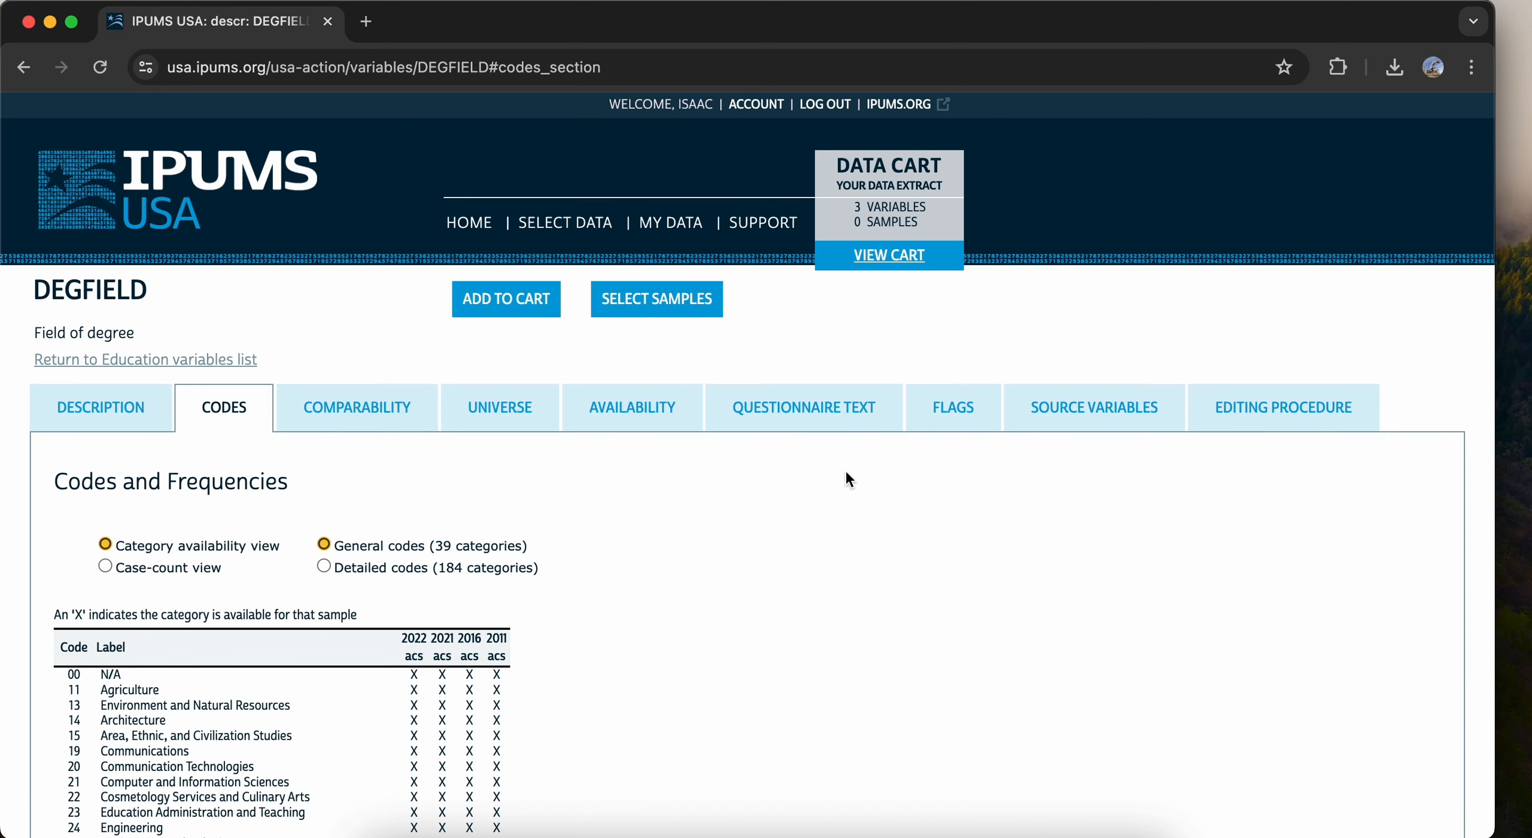
scroll(436, 705, "down", 3)
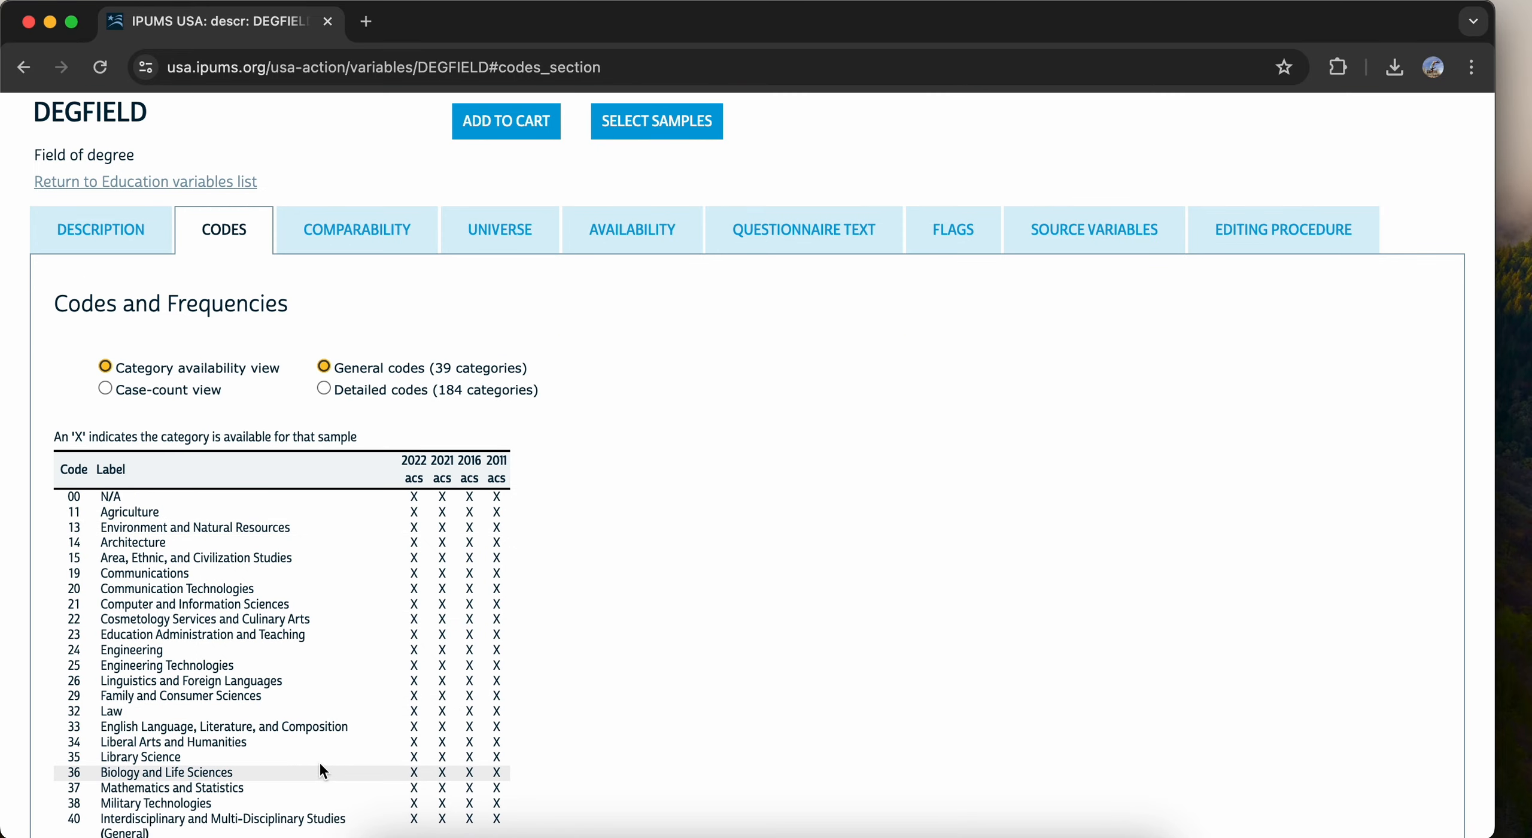
scroll(288, 605, "up", 3)
left_click(24, 68)
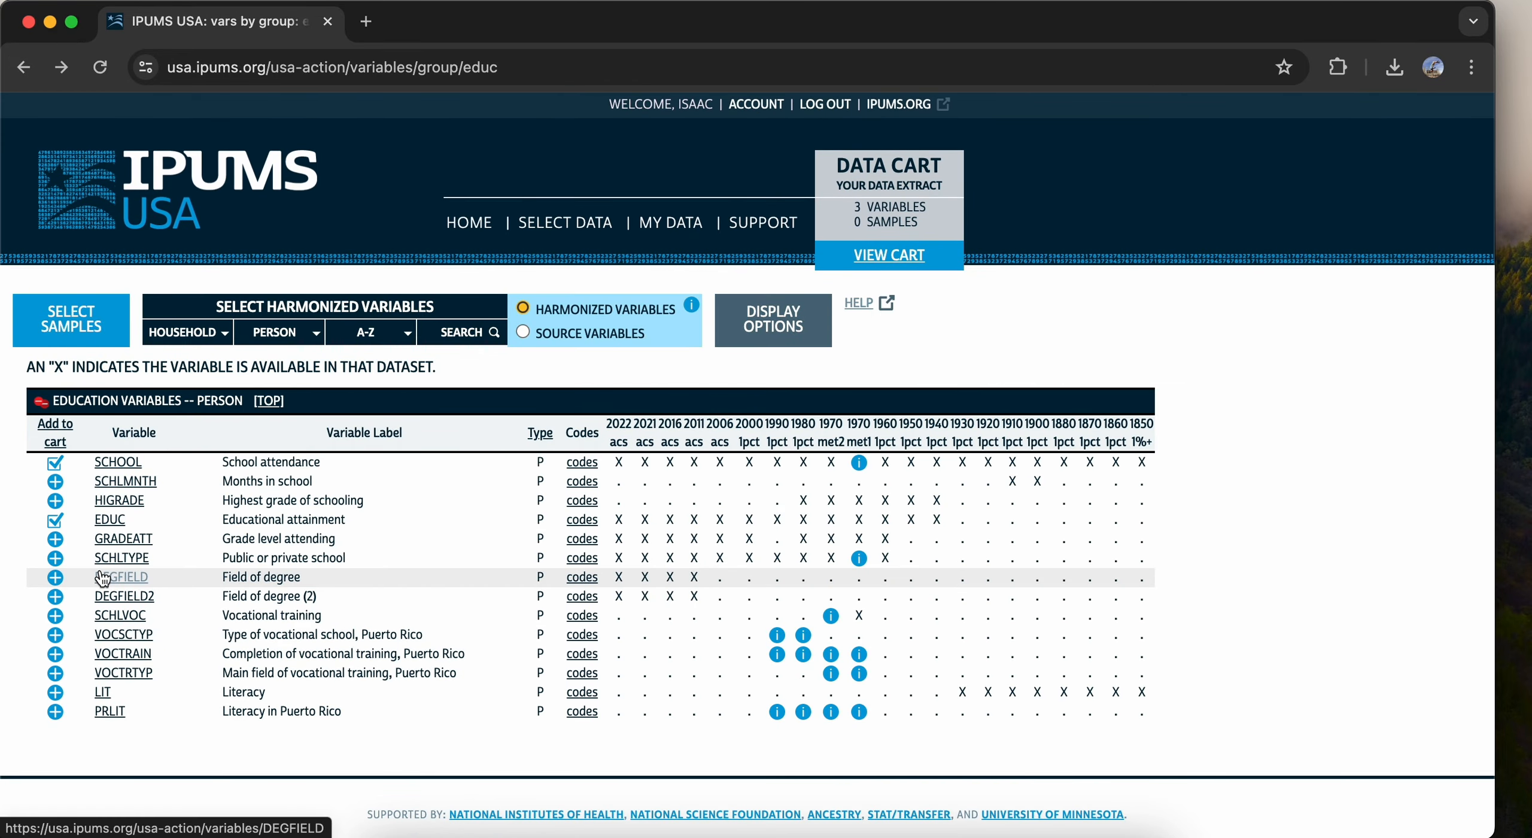
left_click(55, 577)
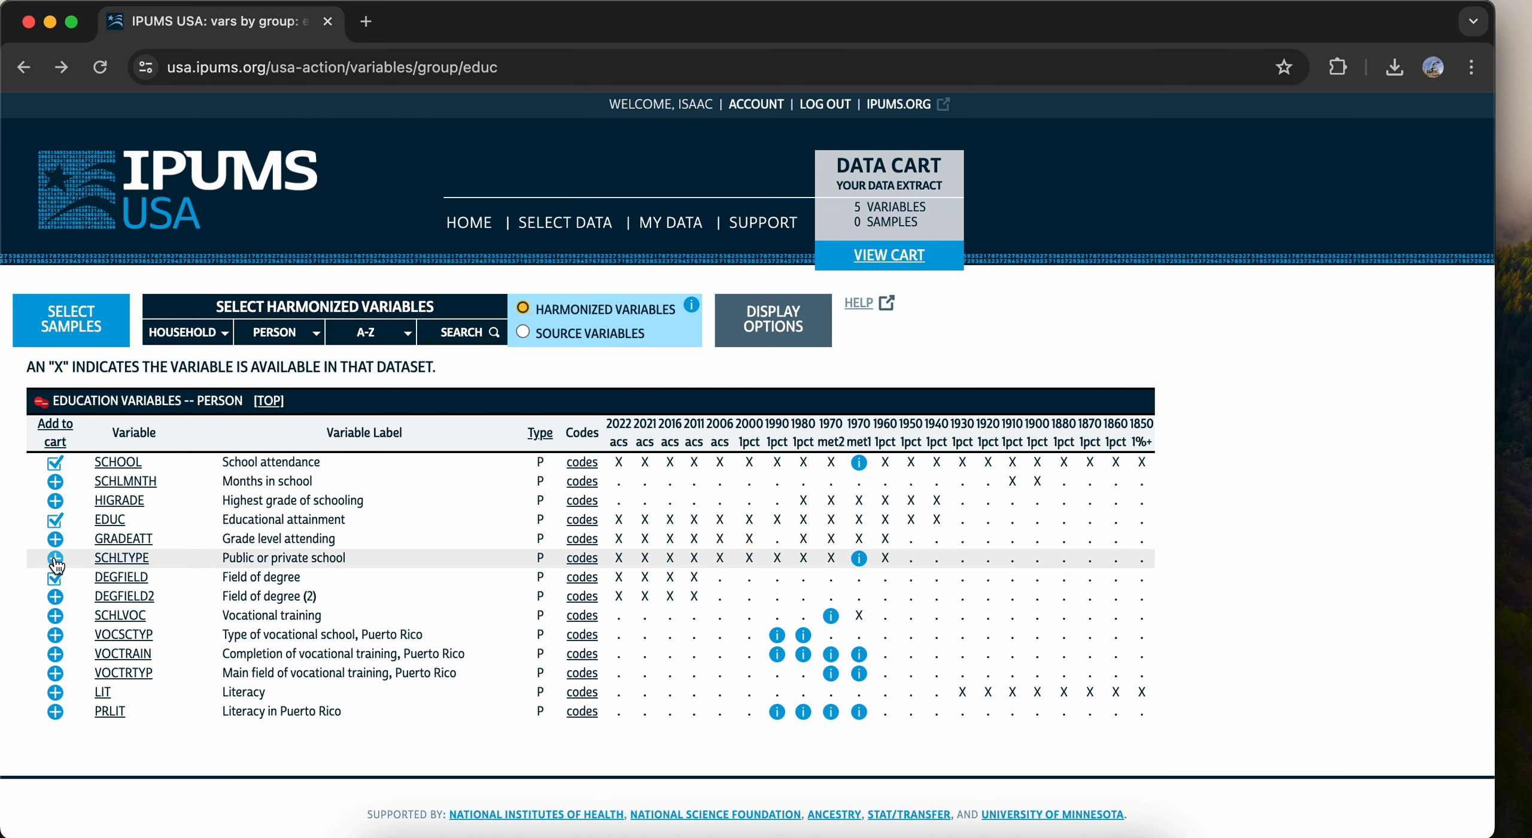
left_click(56, 560)
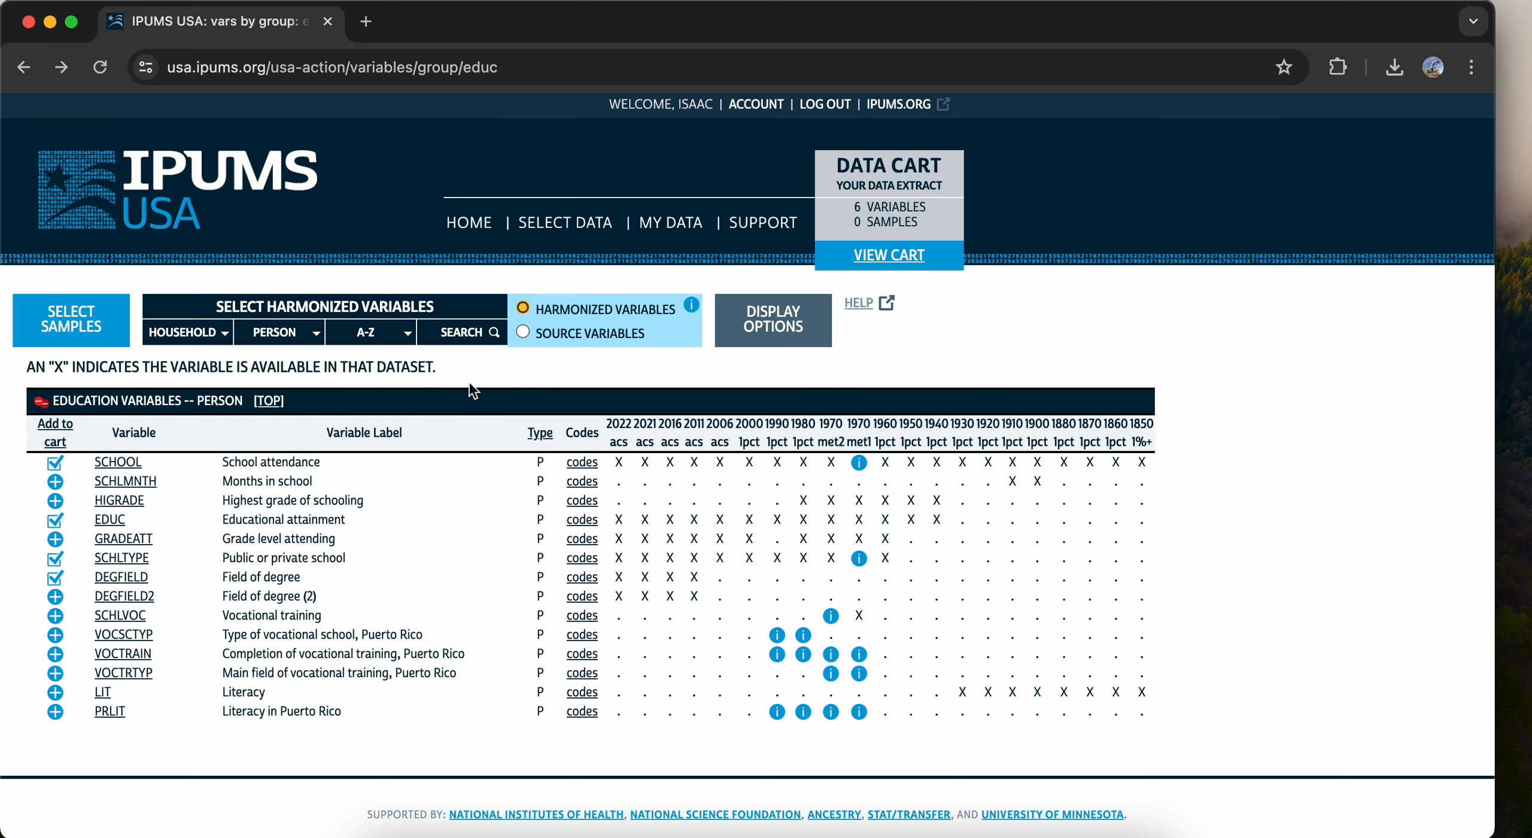
Search the variables for "total personal income", add INCTOT to the cart, and view the data cart
left_click(467, 333)
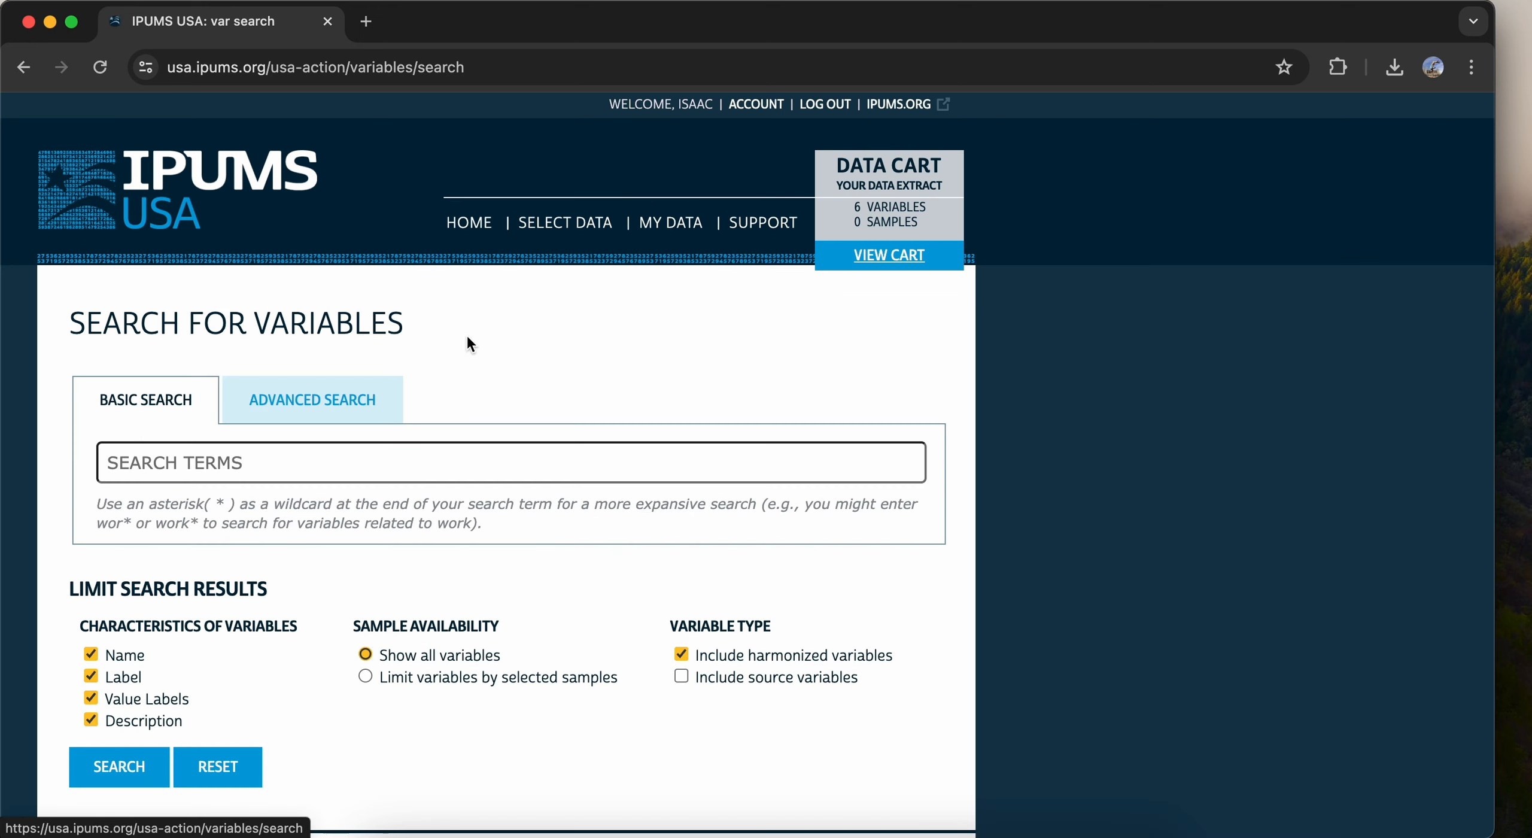
left_click(421, 449)
key("Down")
key("Return")
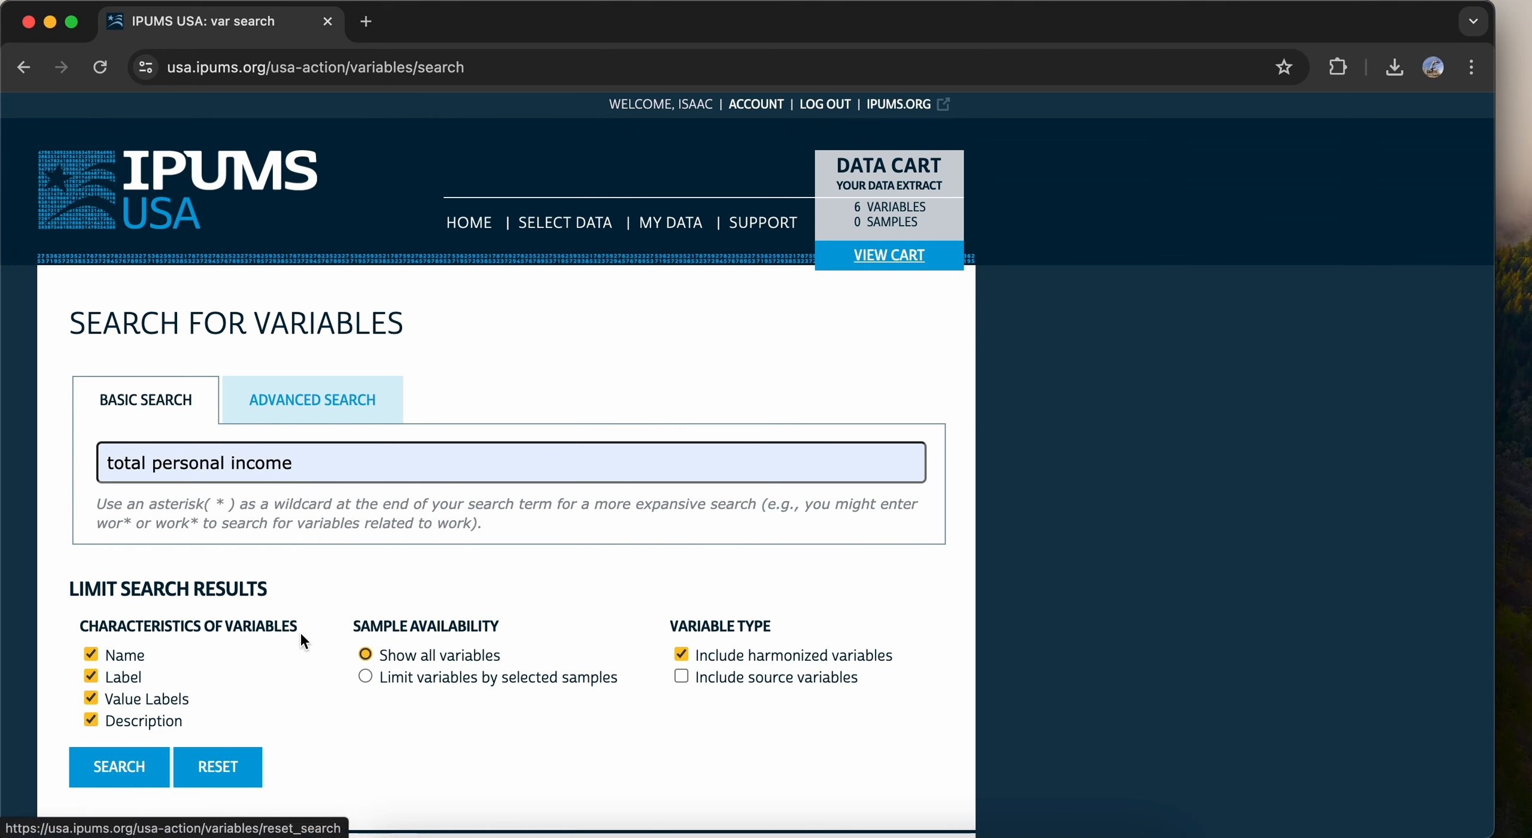
key("Return")
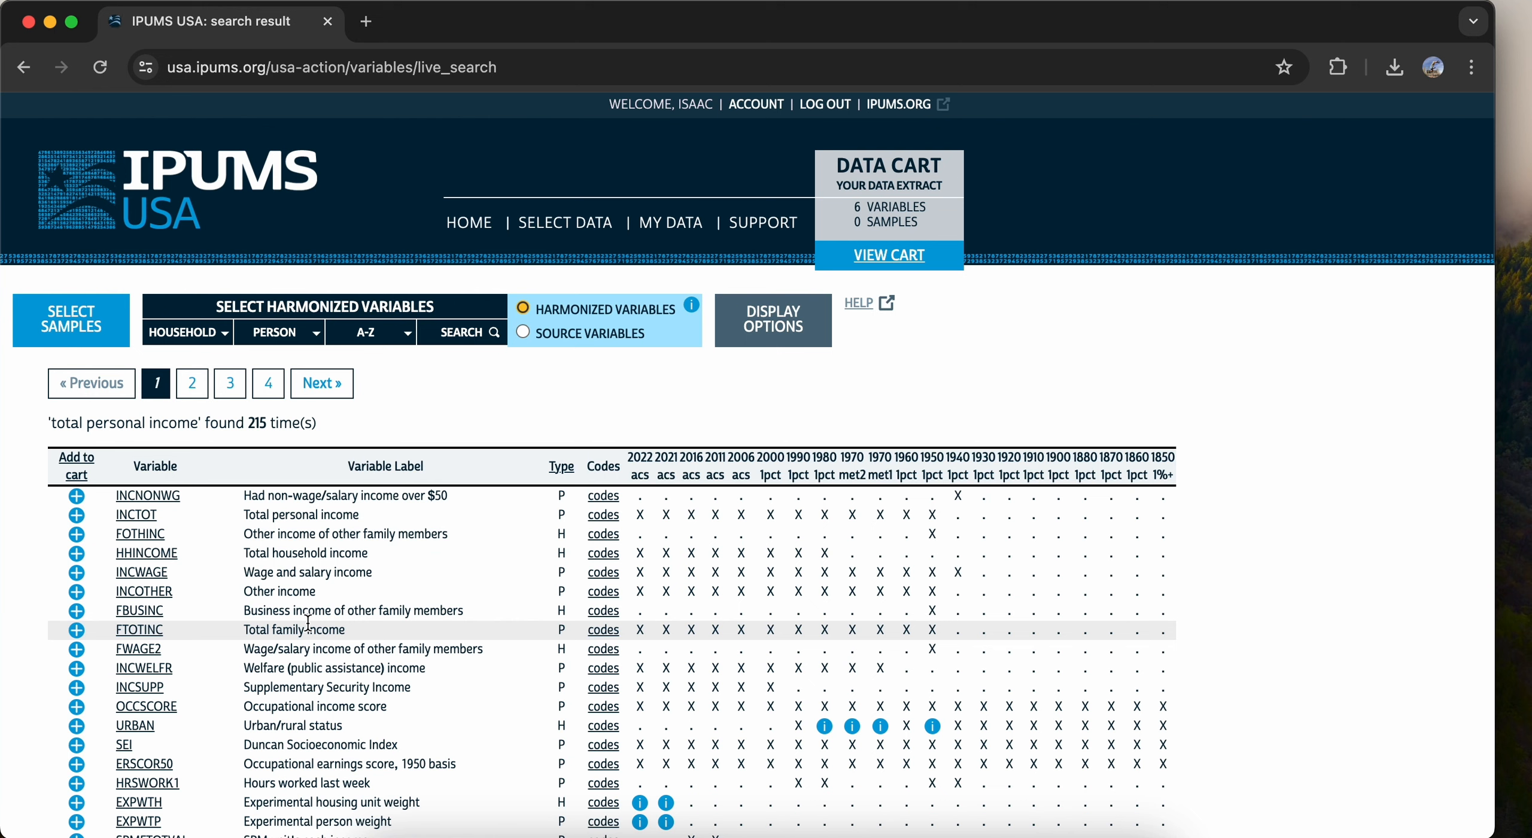
scroll(383, 426, "down", 3)
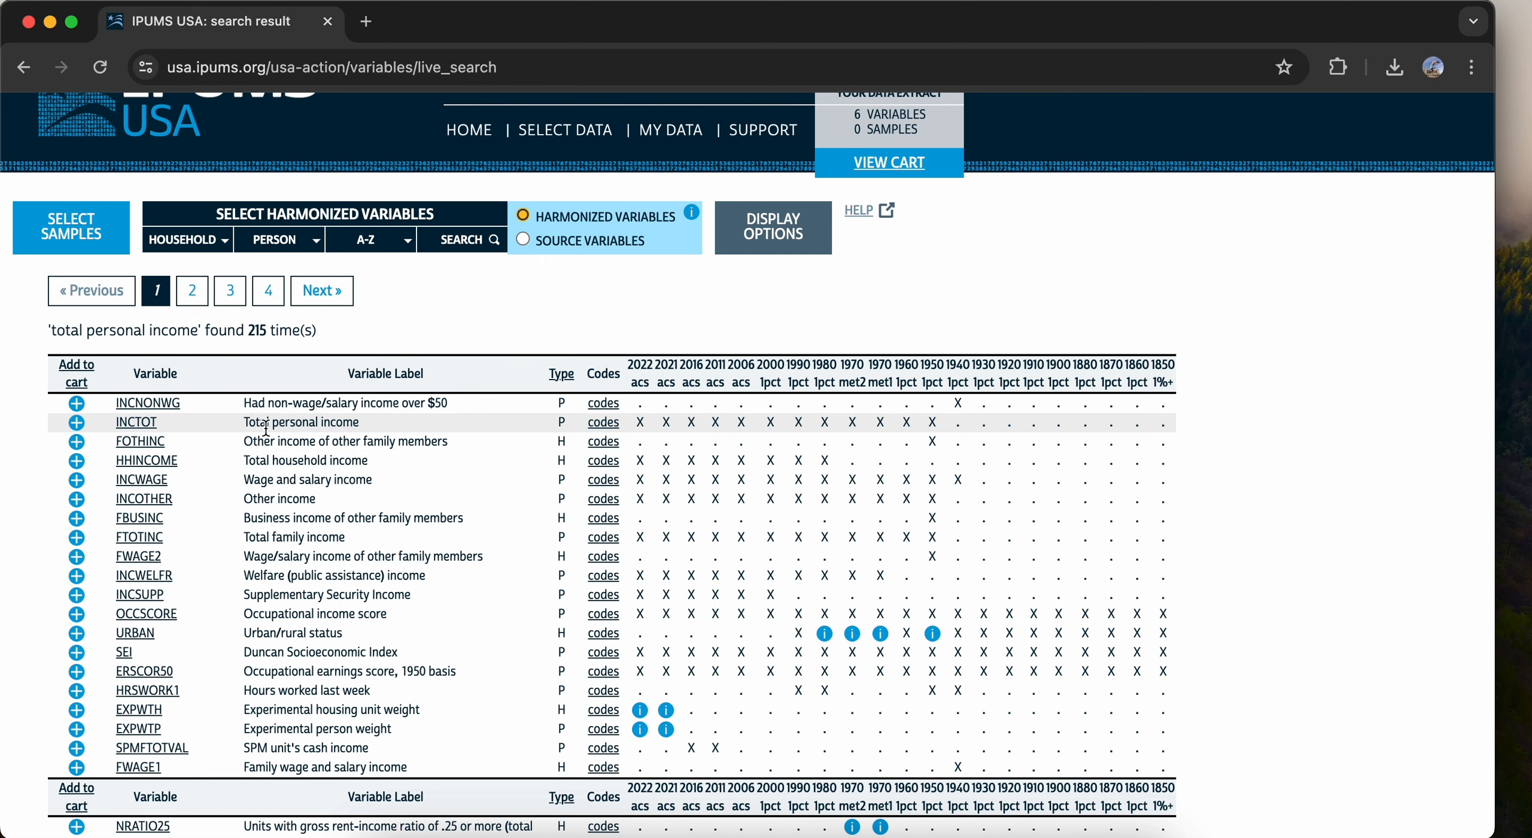
left_click(88, 426)
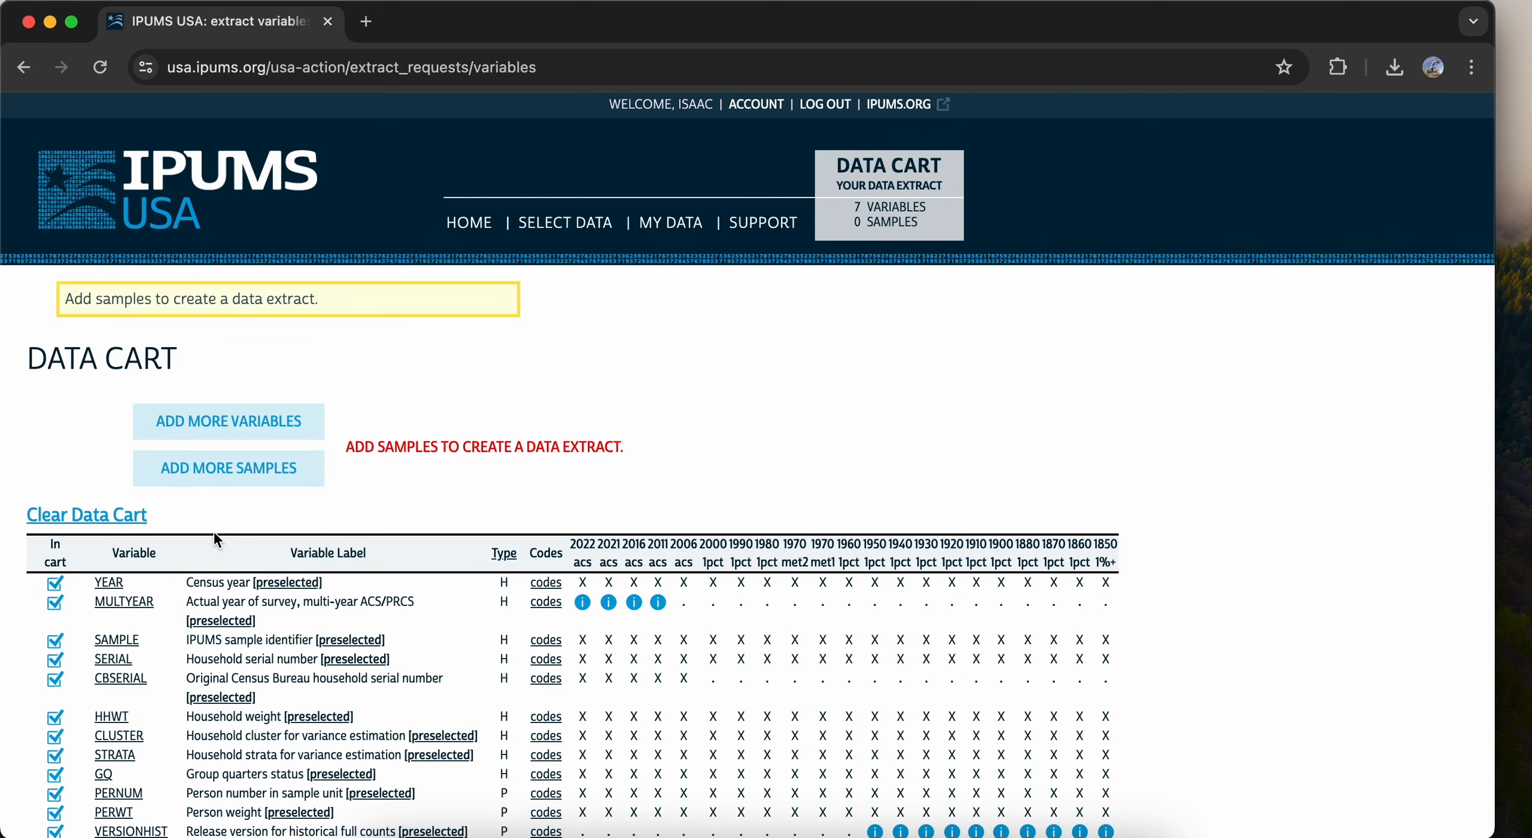
Submit the default sample from each year for the data extract and review the contents of the data cart
left_click(243, 486)
scroll(630, 542, "down", 5)
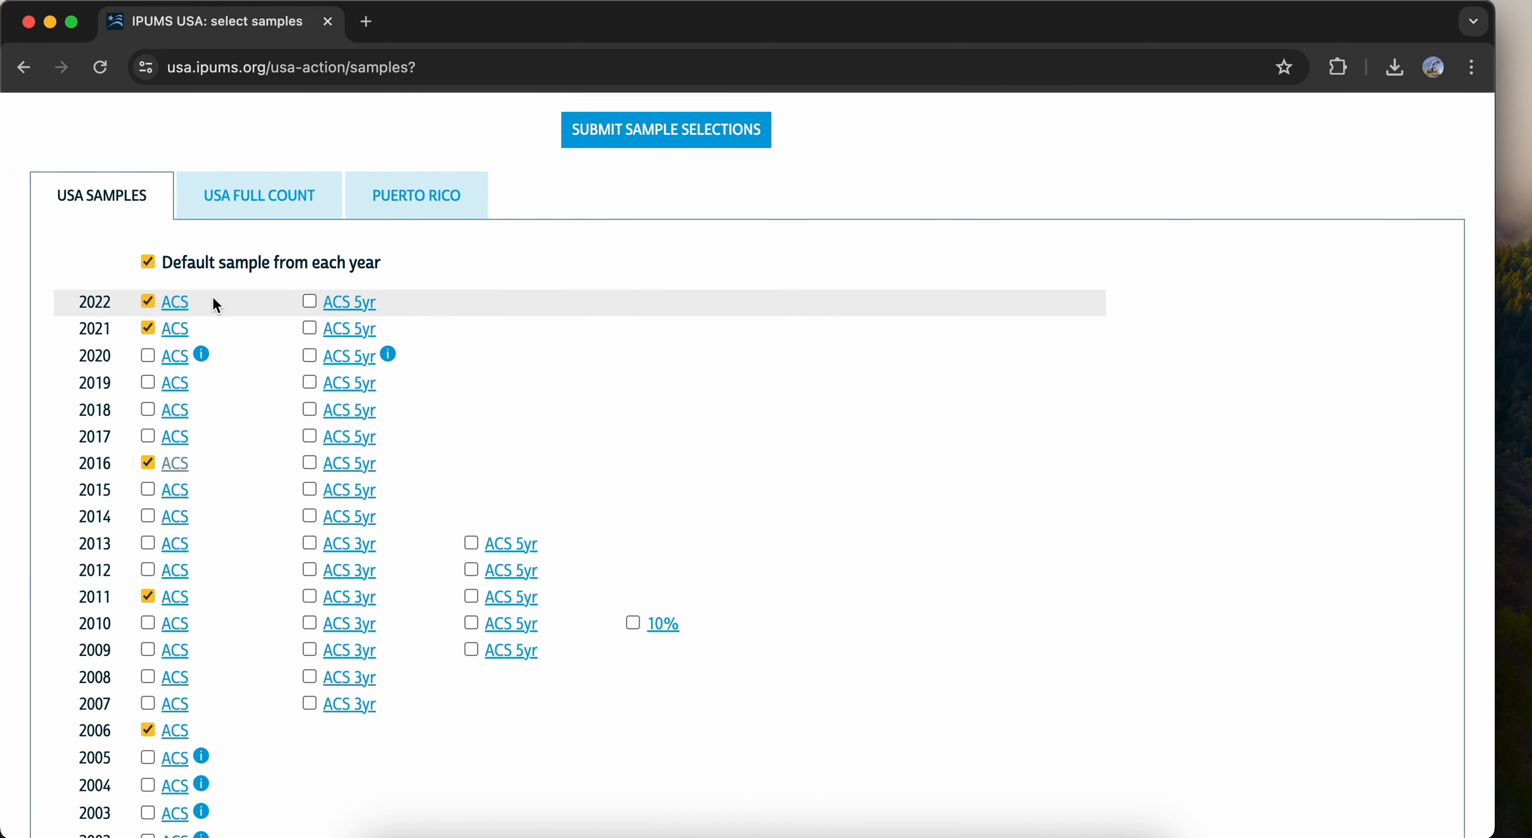
scroll(218, 323, "down", 2)
scroll(208, 359, "up", 1)
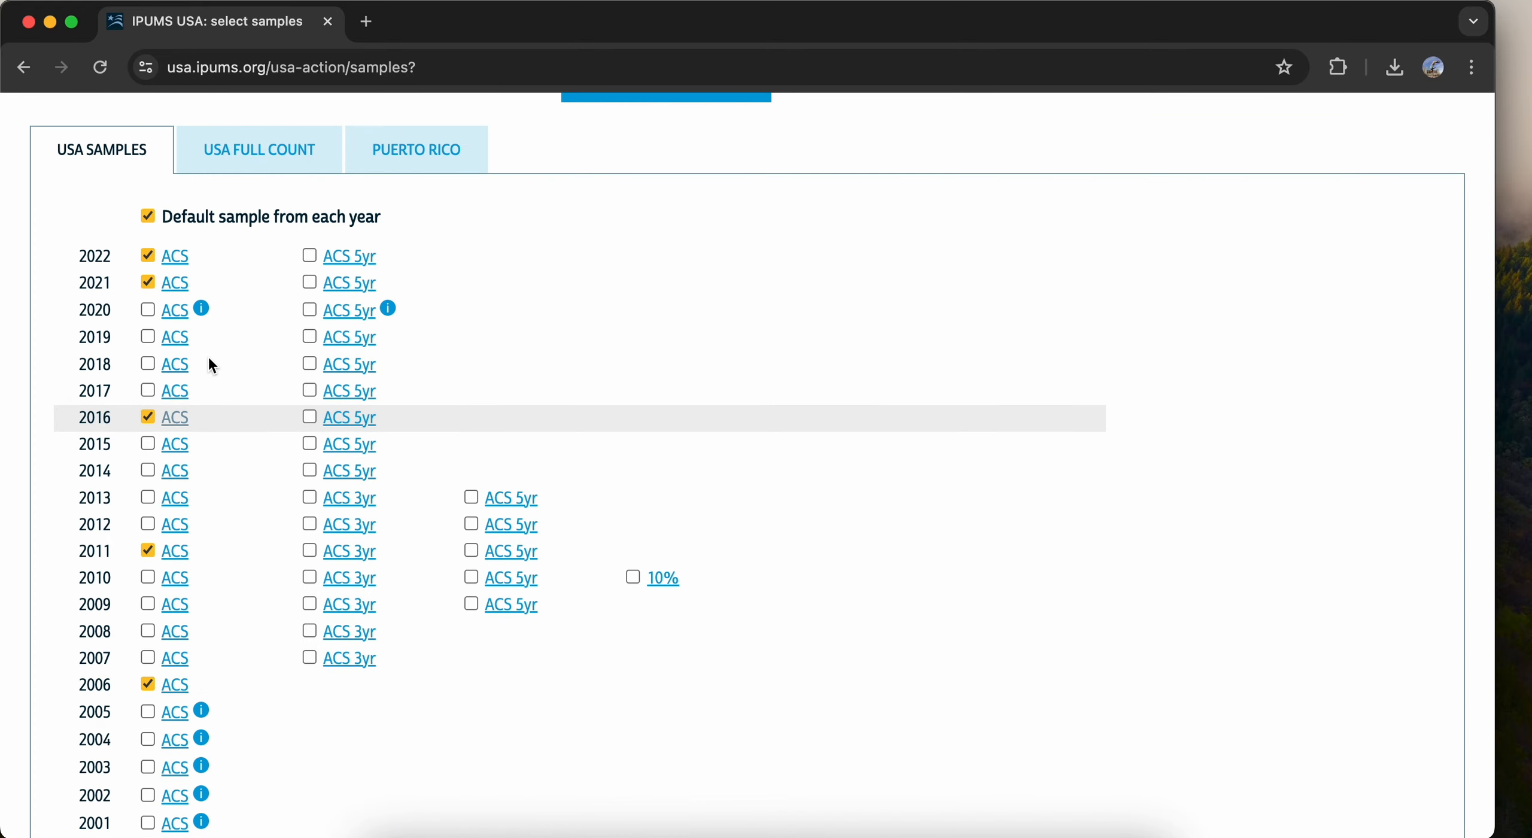
scroll(208, 389, "down", 3)
scroll(207, 434, "down", 3)
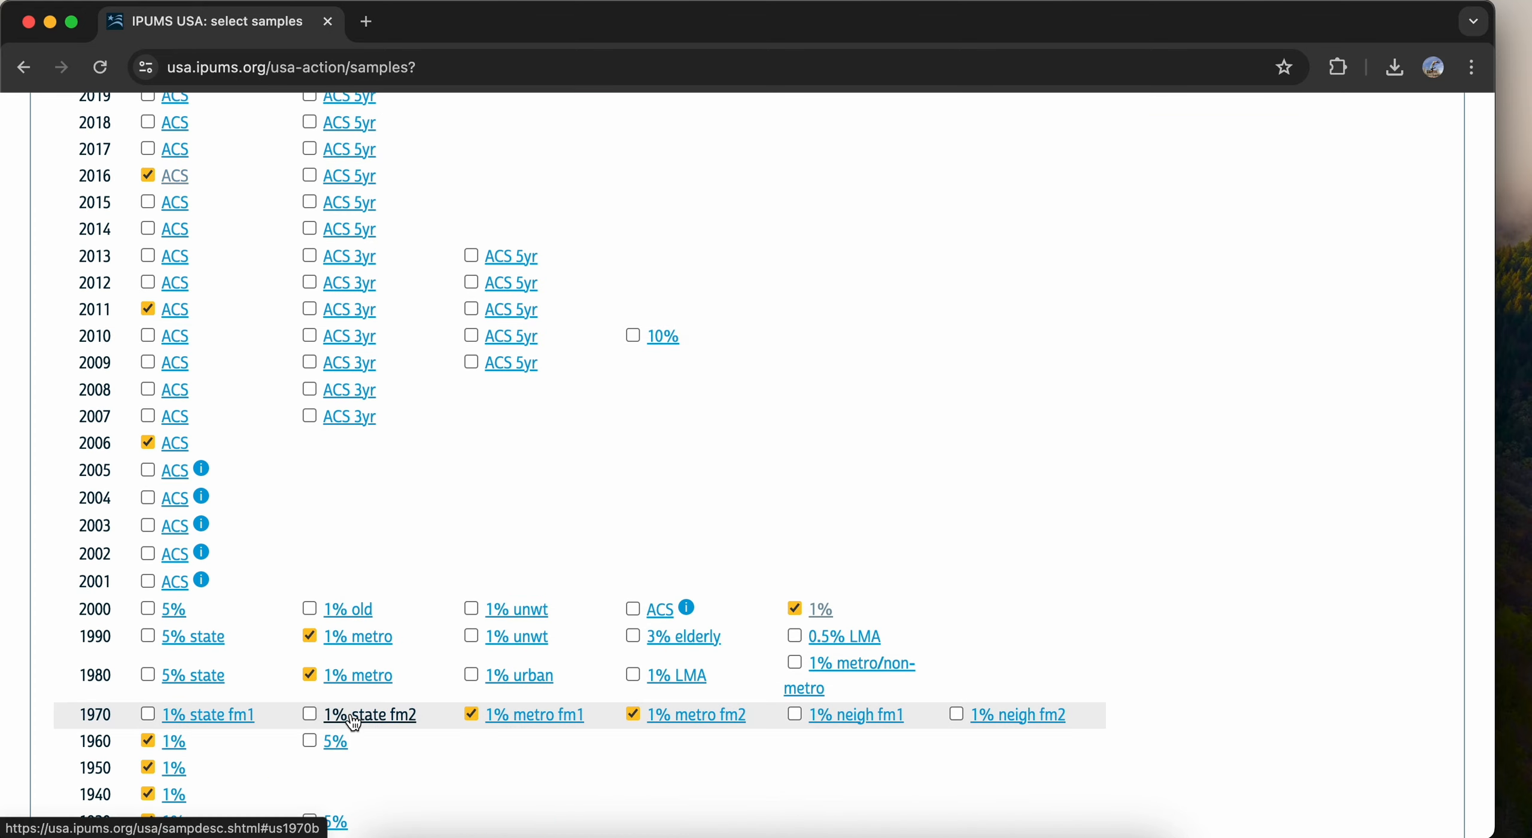
scroll(208, 752, "down", 10)
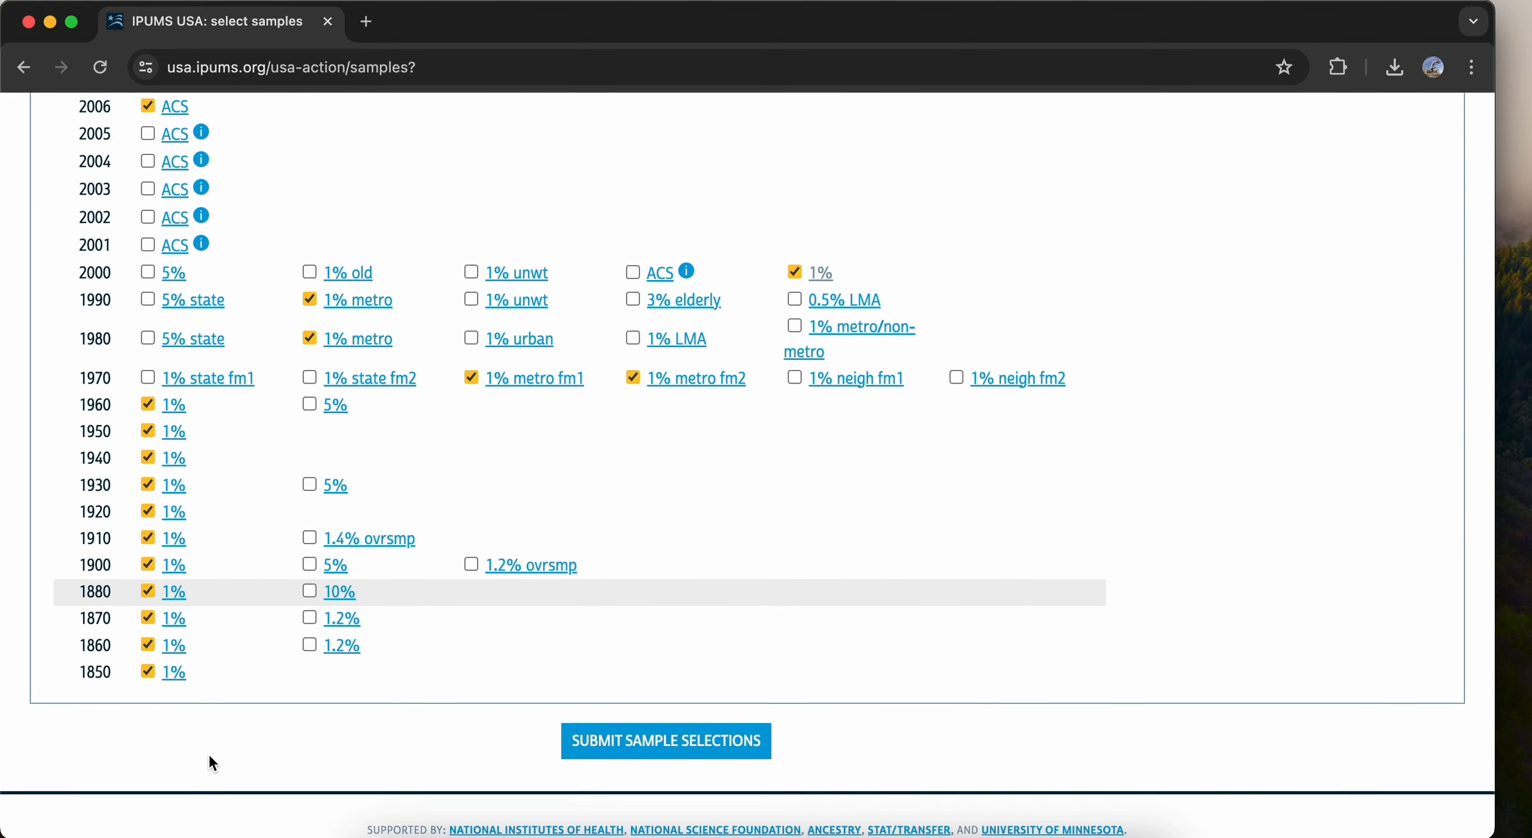
left_click(665, 645)
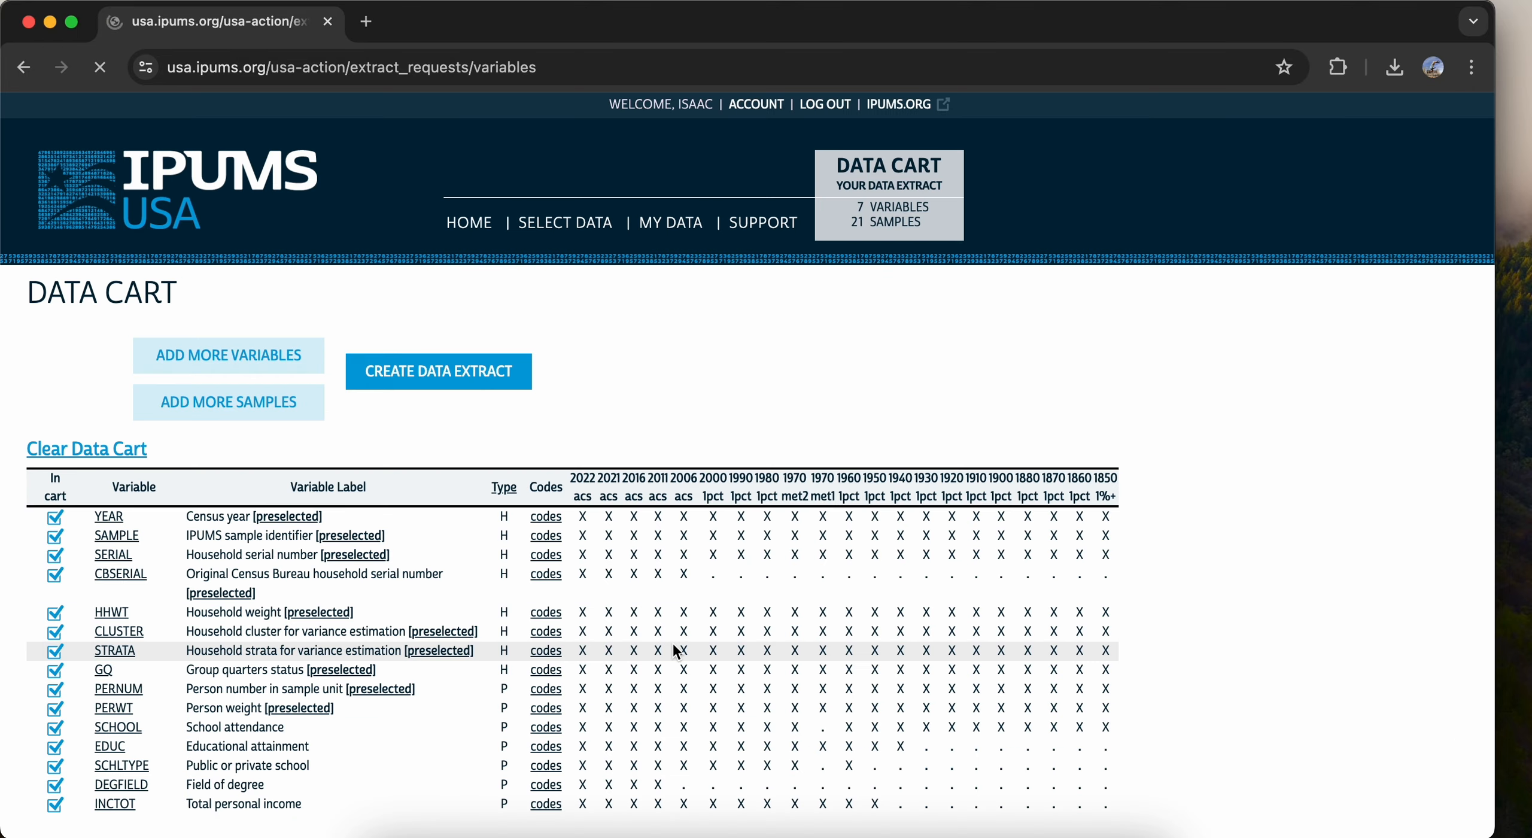
scroll(723, 337, "down", 3)
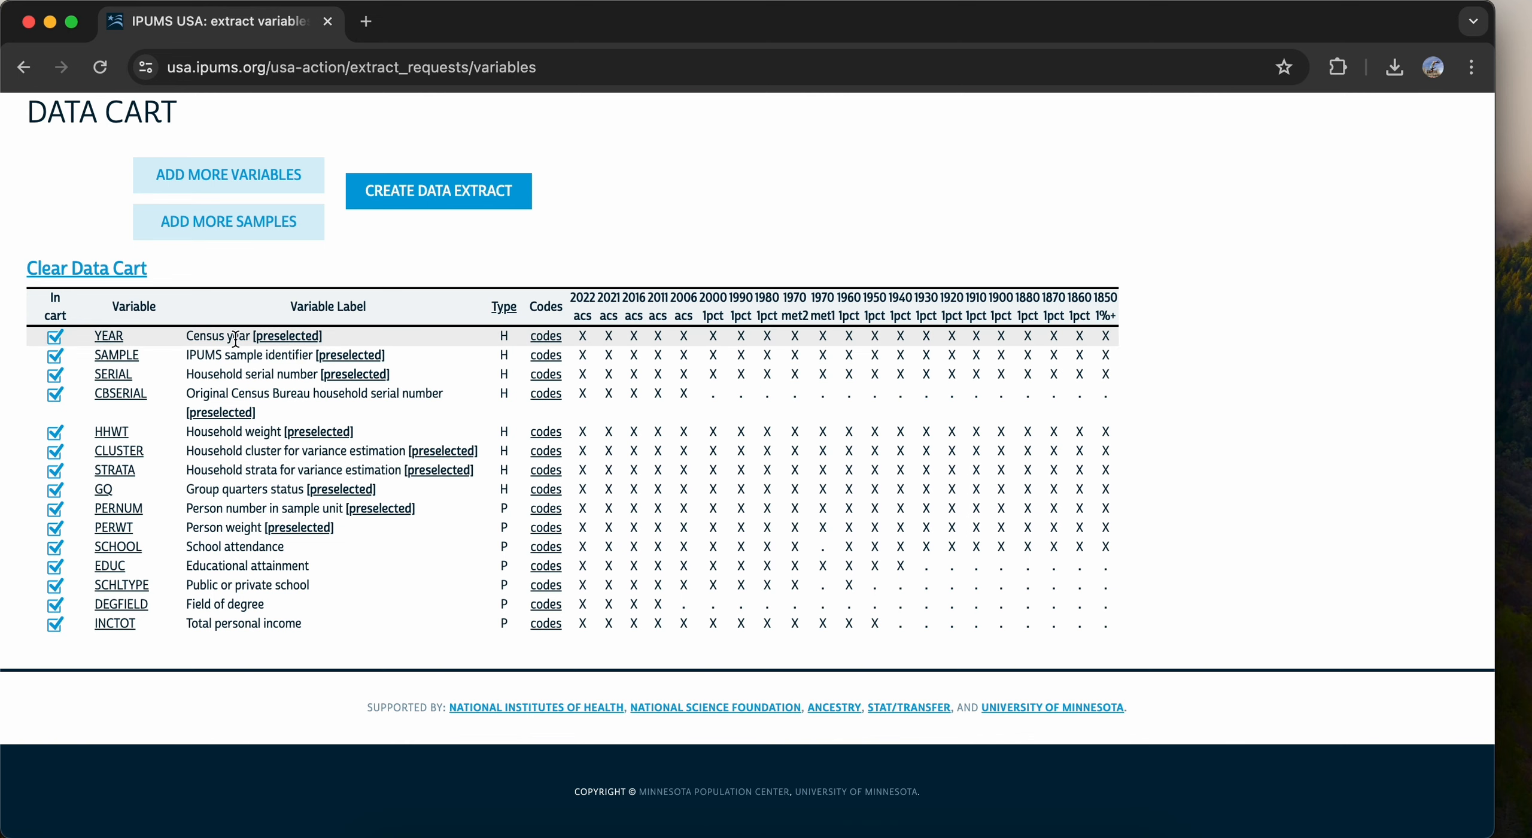
scroll(614, 602, "down", 1)
scroll(612, 598, "up", 5)
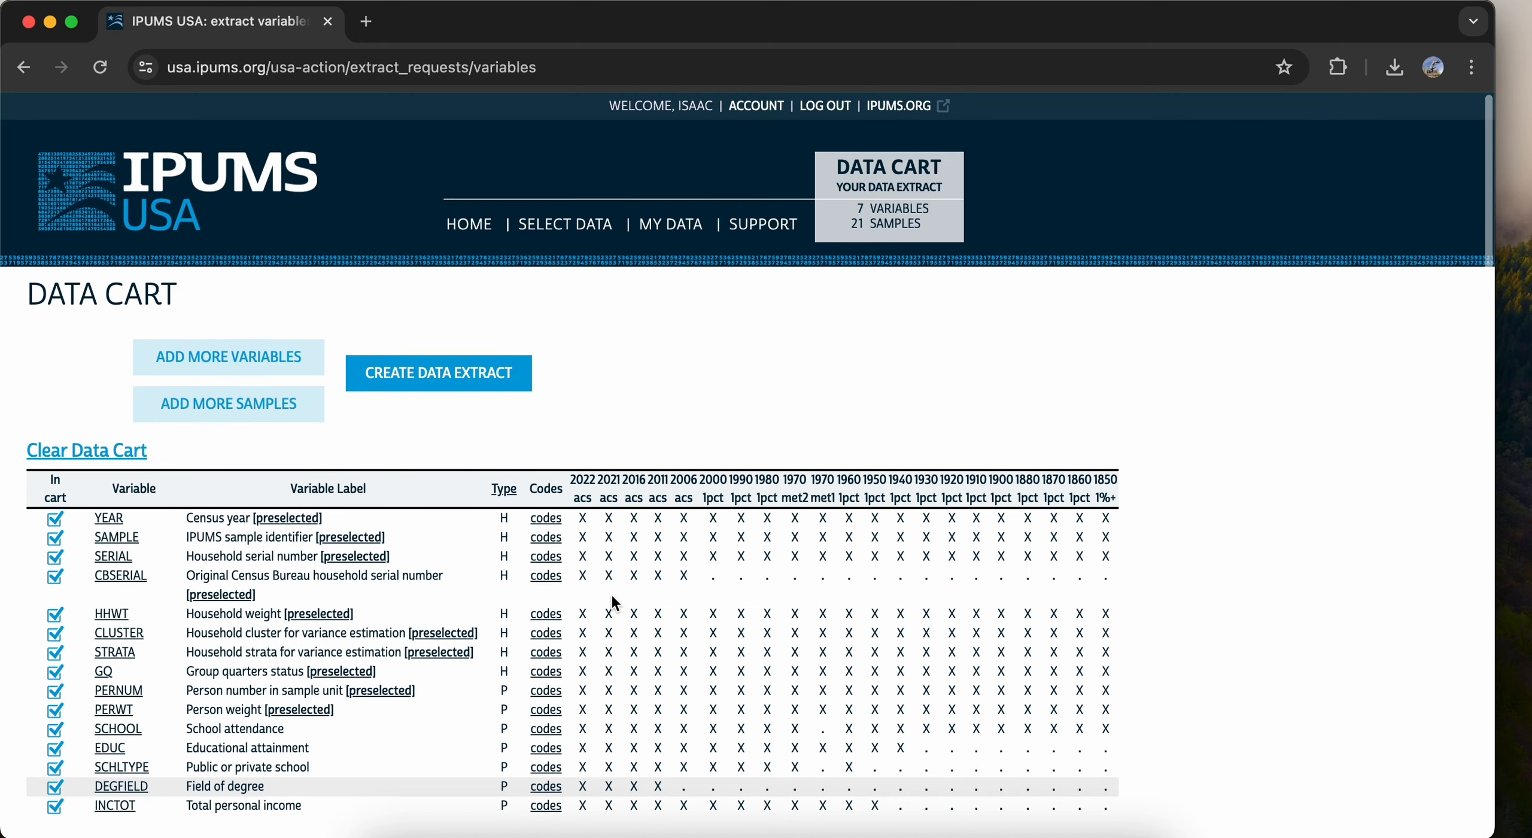
Create the data extract from the cart, describe it as "Education / Income", and submit the extract request
left_click(446, 372)
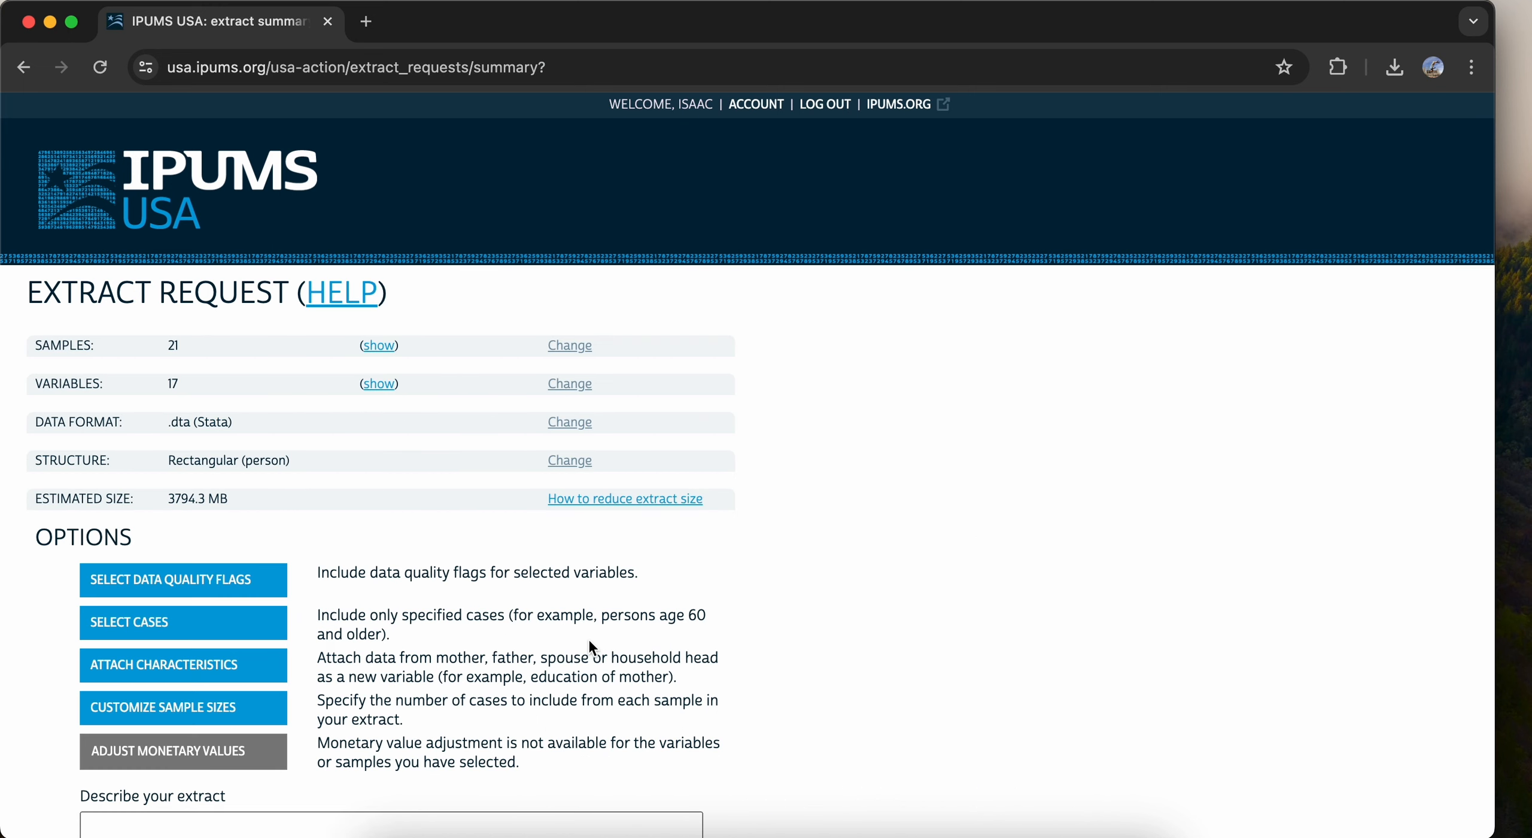
scroll(585, 618, "down", 3)
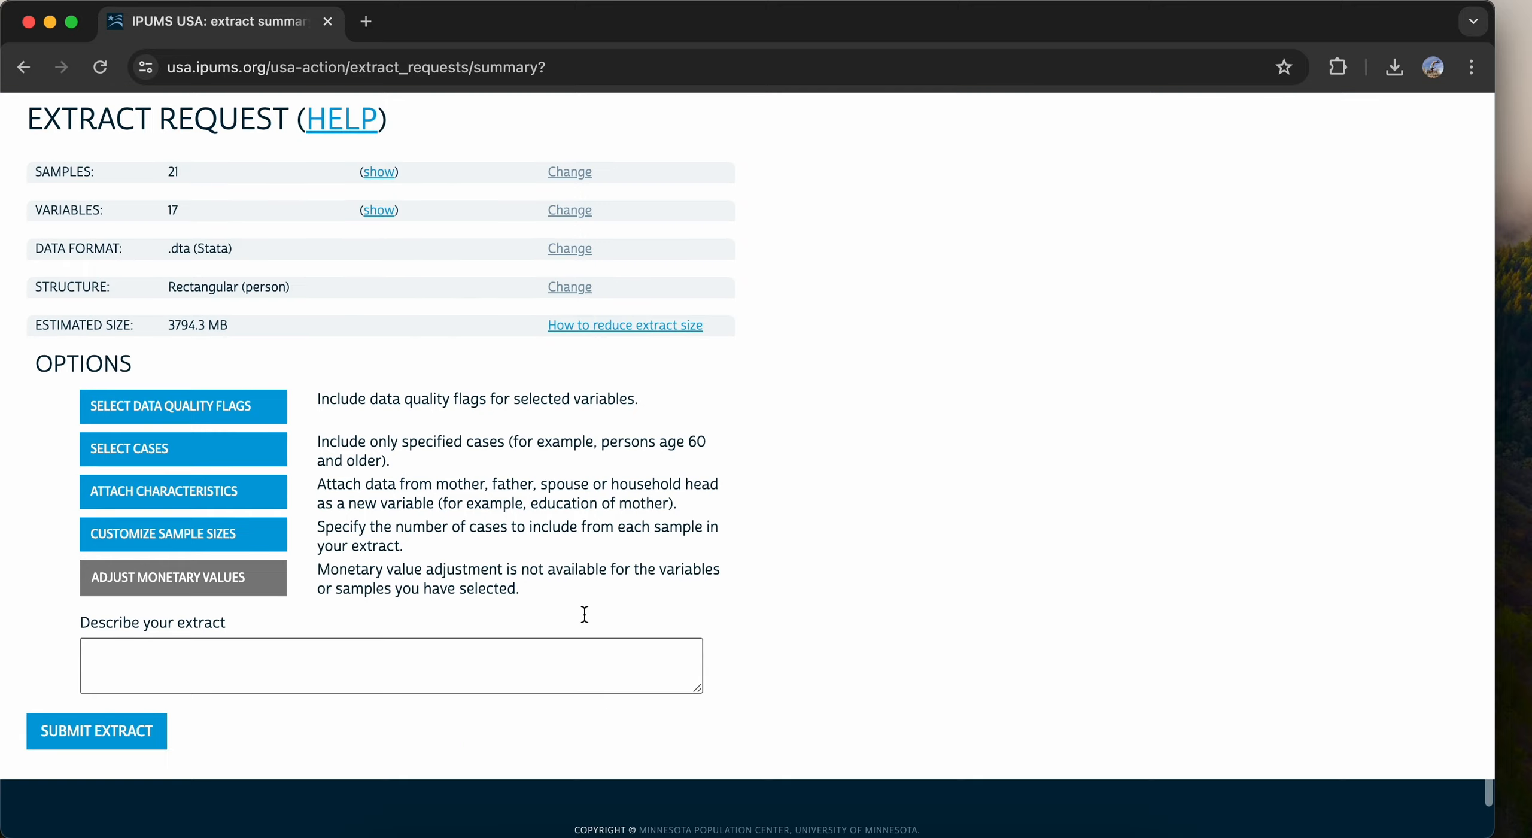
left_click(354, 657)
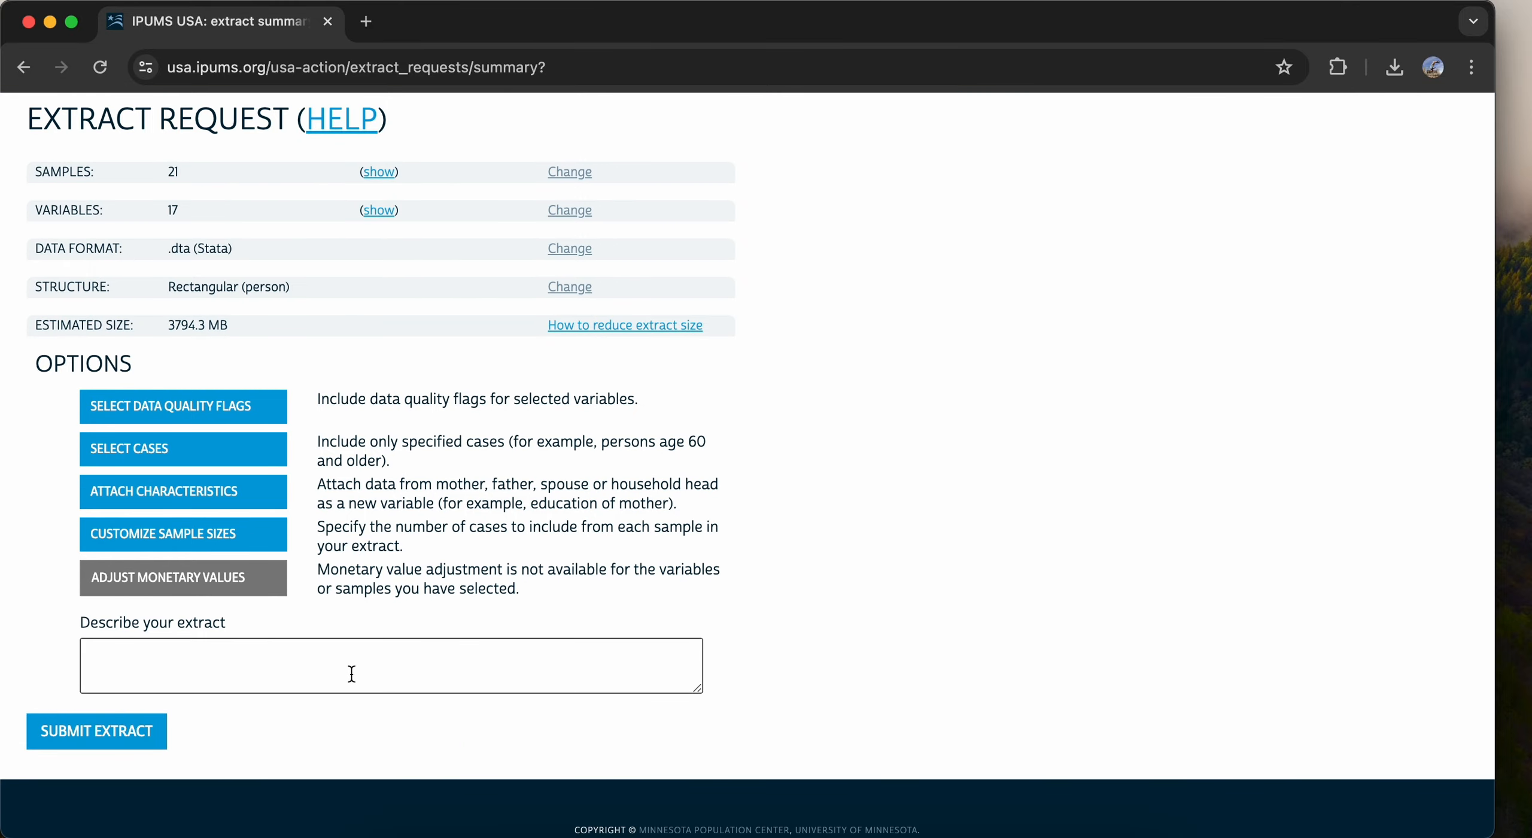
type("Education / Income")
left_click(149, 730)
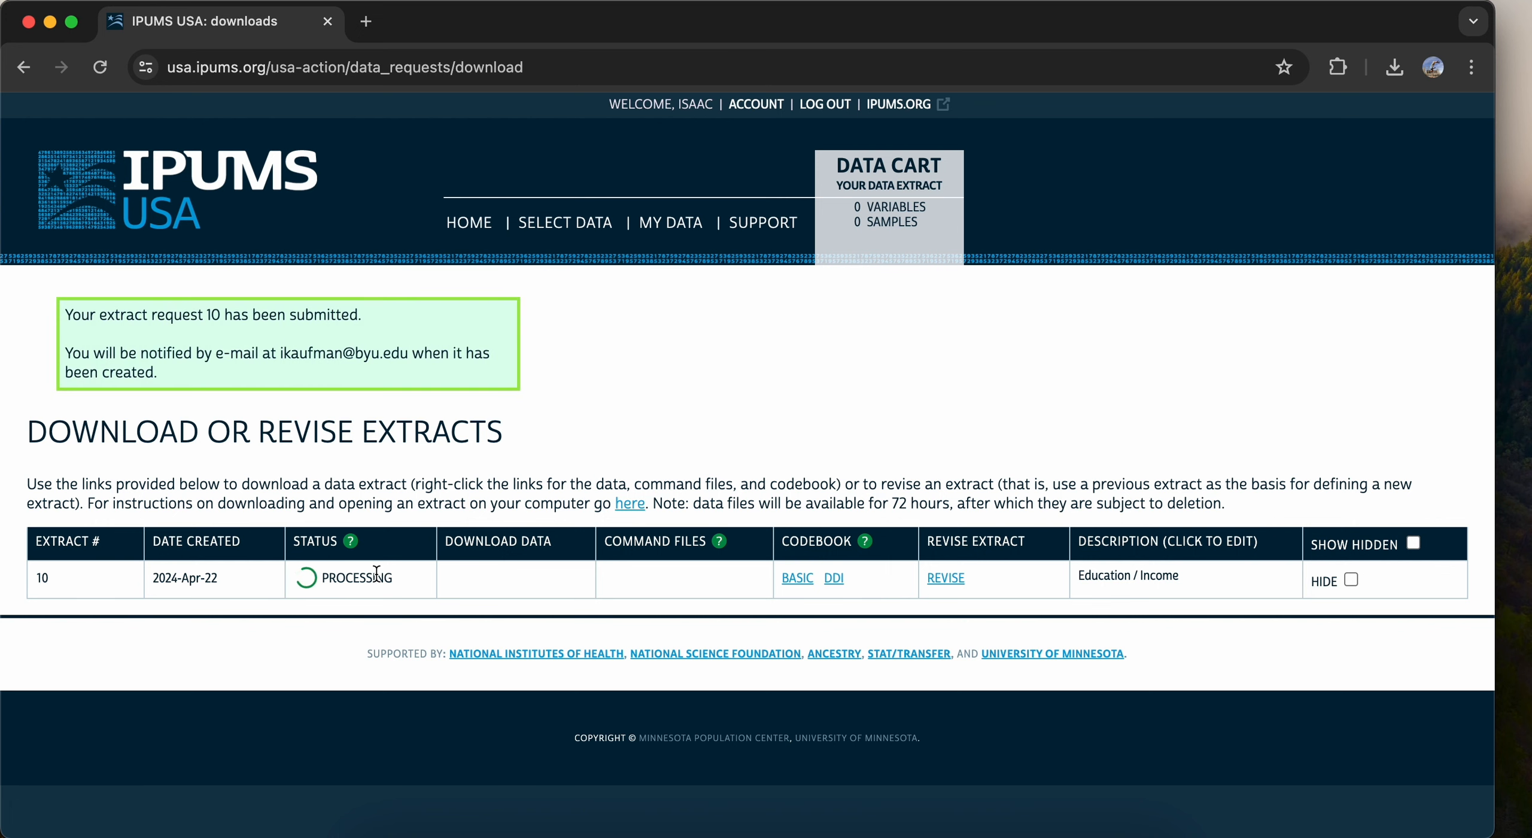
mouse_move(376, 573)
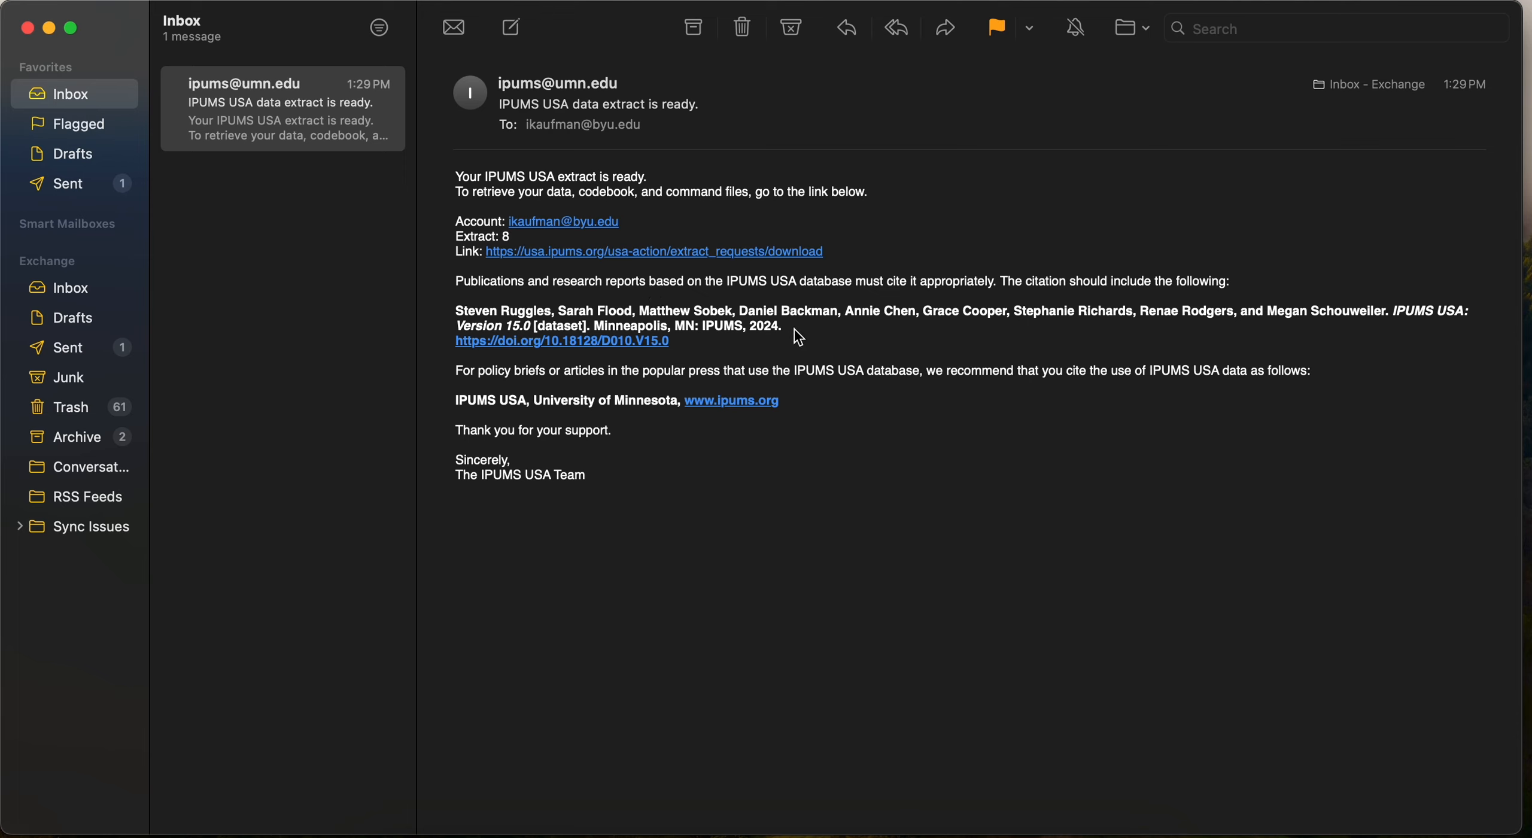
Open the download page from the IPUMS notification e-mail and save extract 8's .dta file to the Downloads folder
left_click(723, 254)
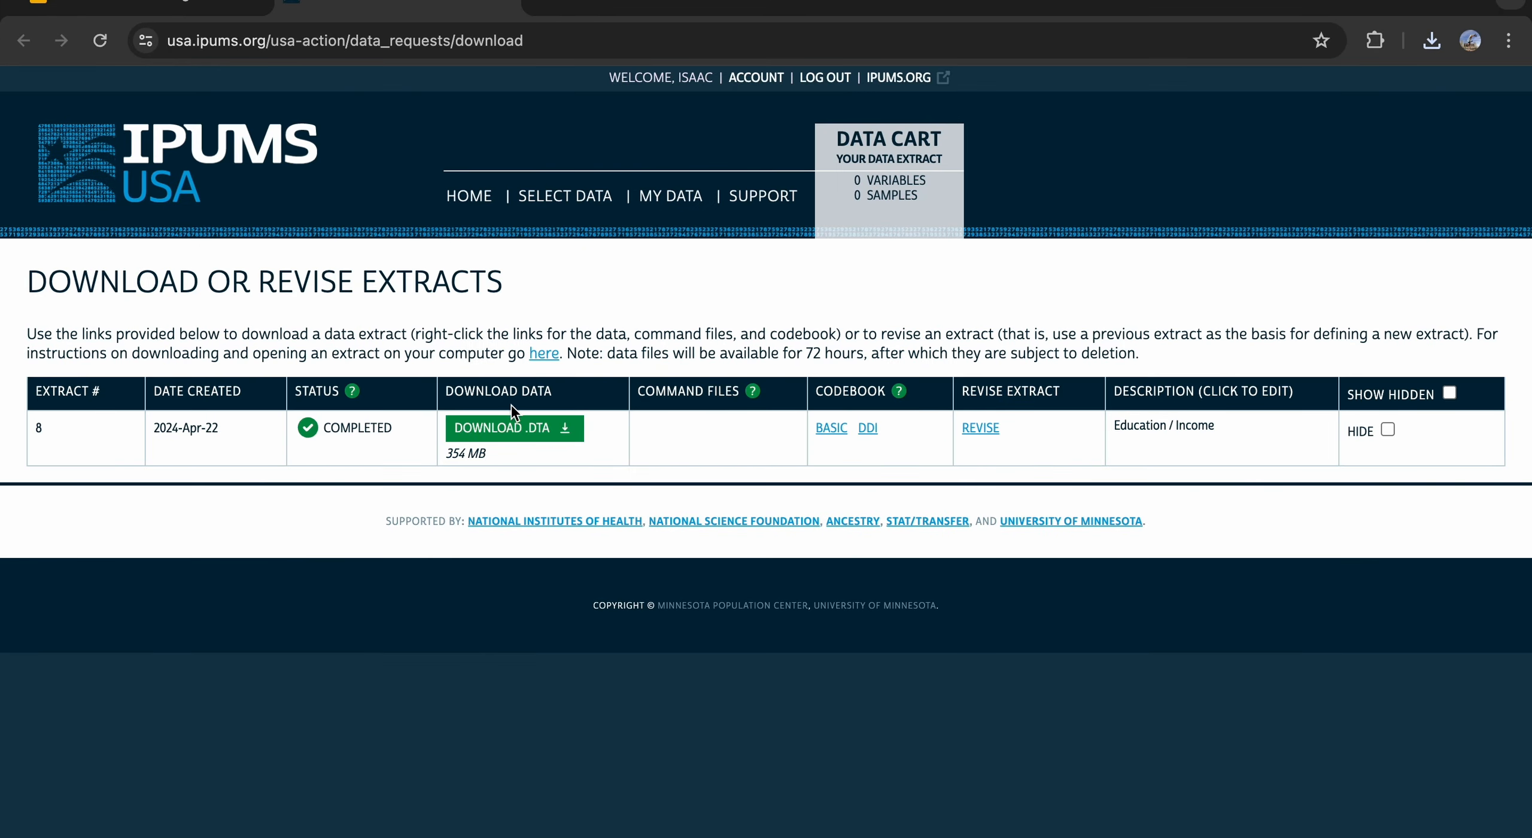
left_click(518, 426)
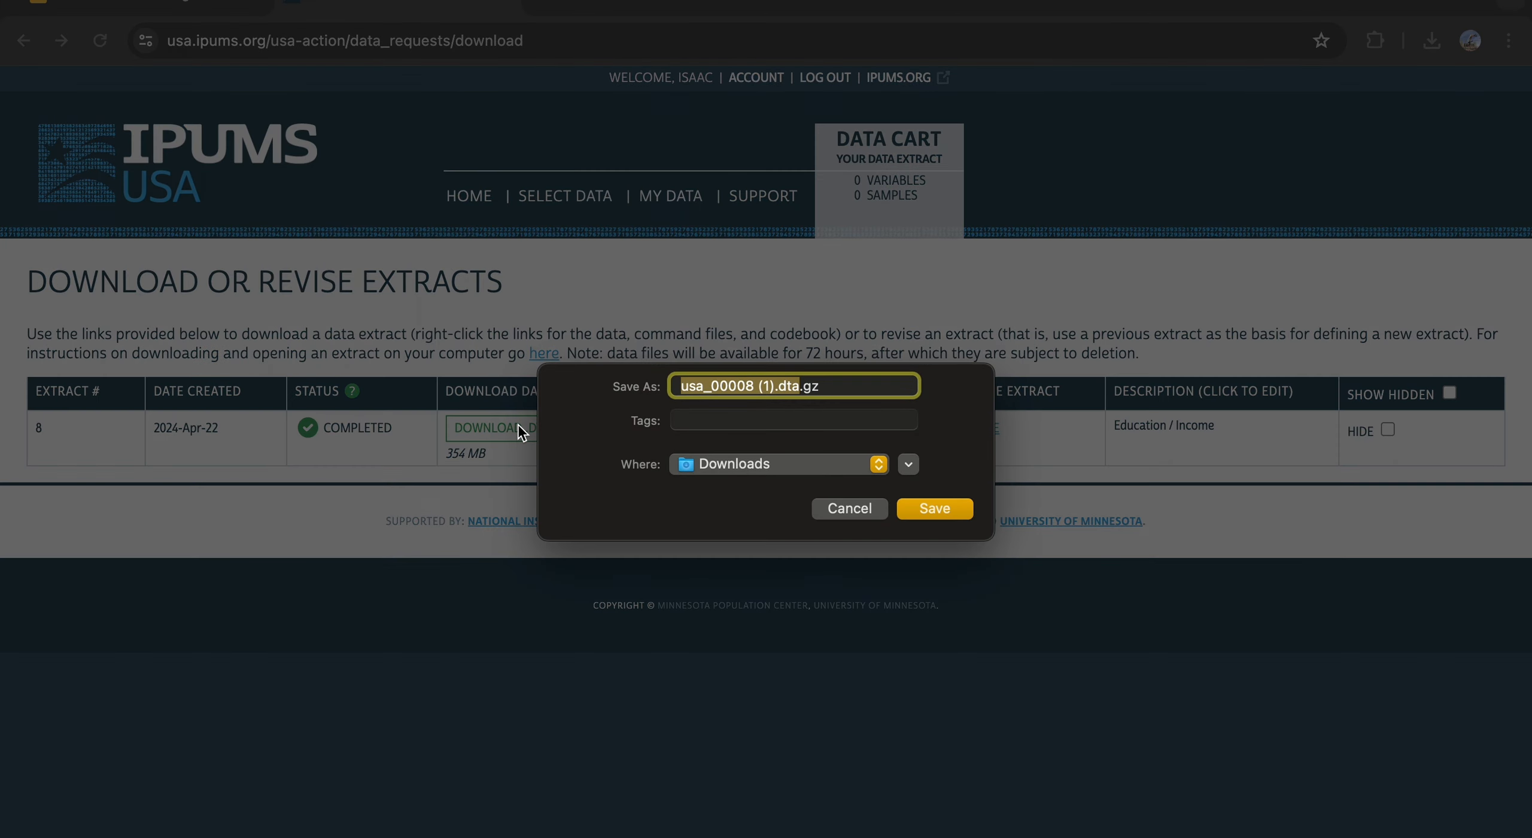
left_click(944, 506)
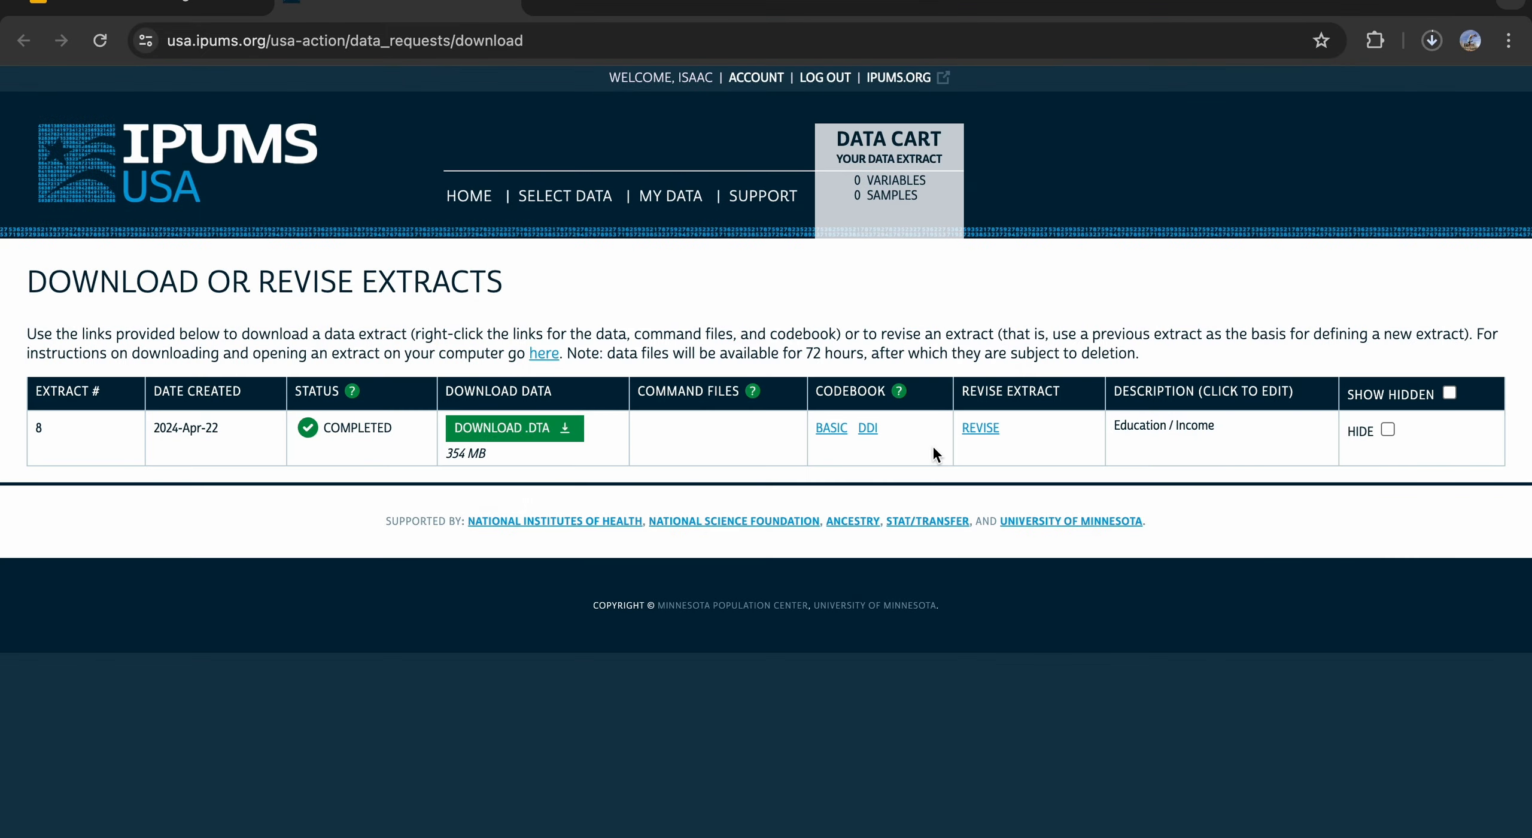
Switch to Finder, decompress usa_00008.dta.gz in the Downloads folder, and close the Finder window
key("ctrl+Left")
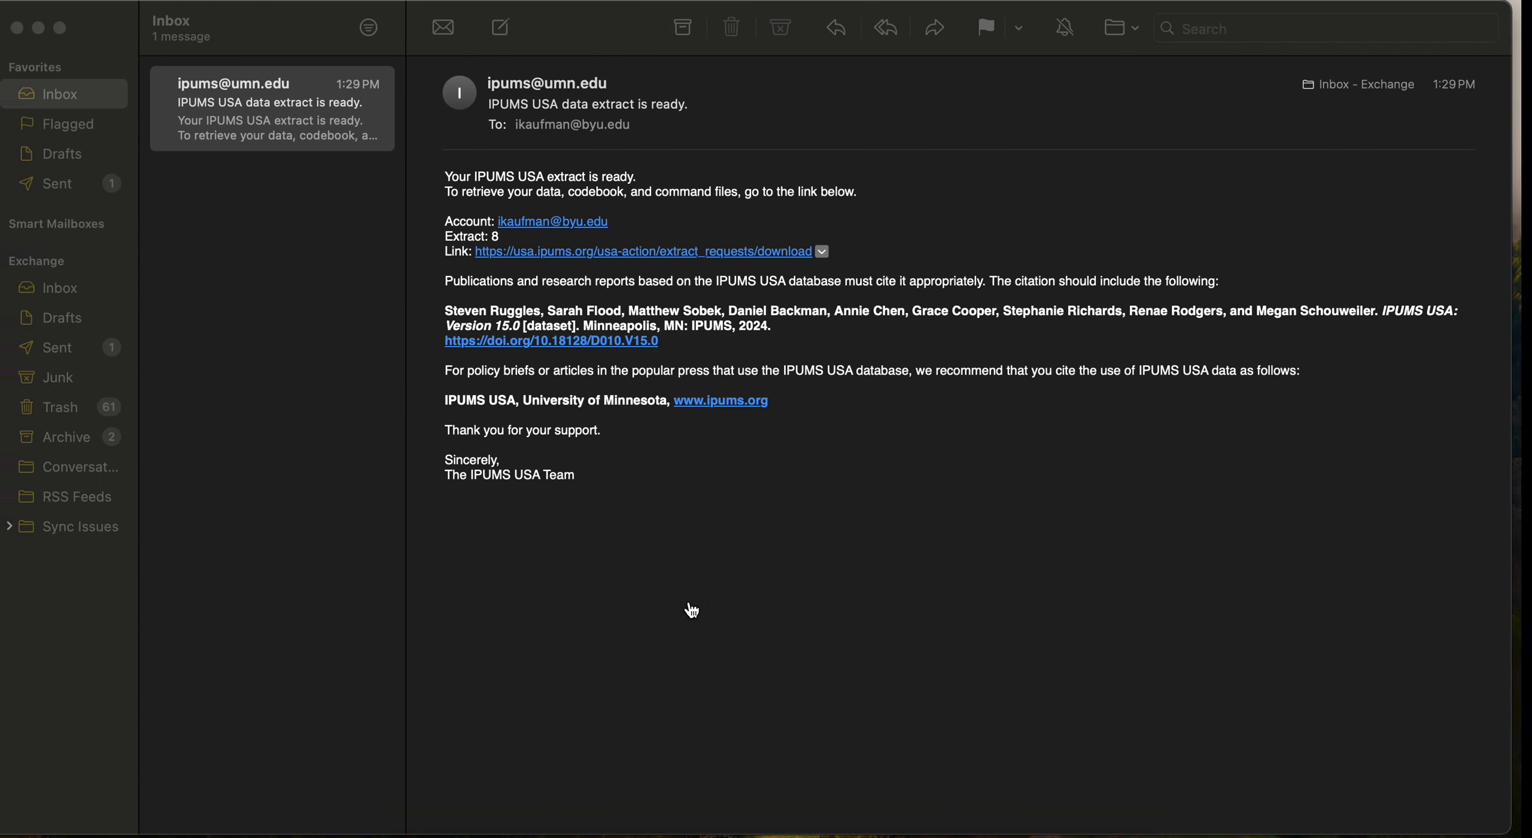
left_click(397, 835)
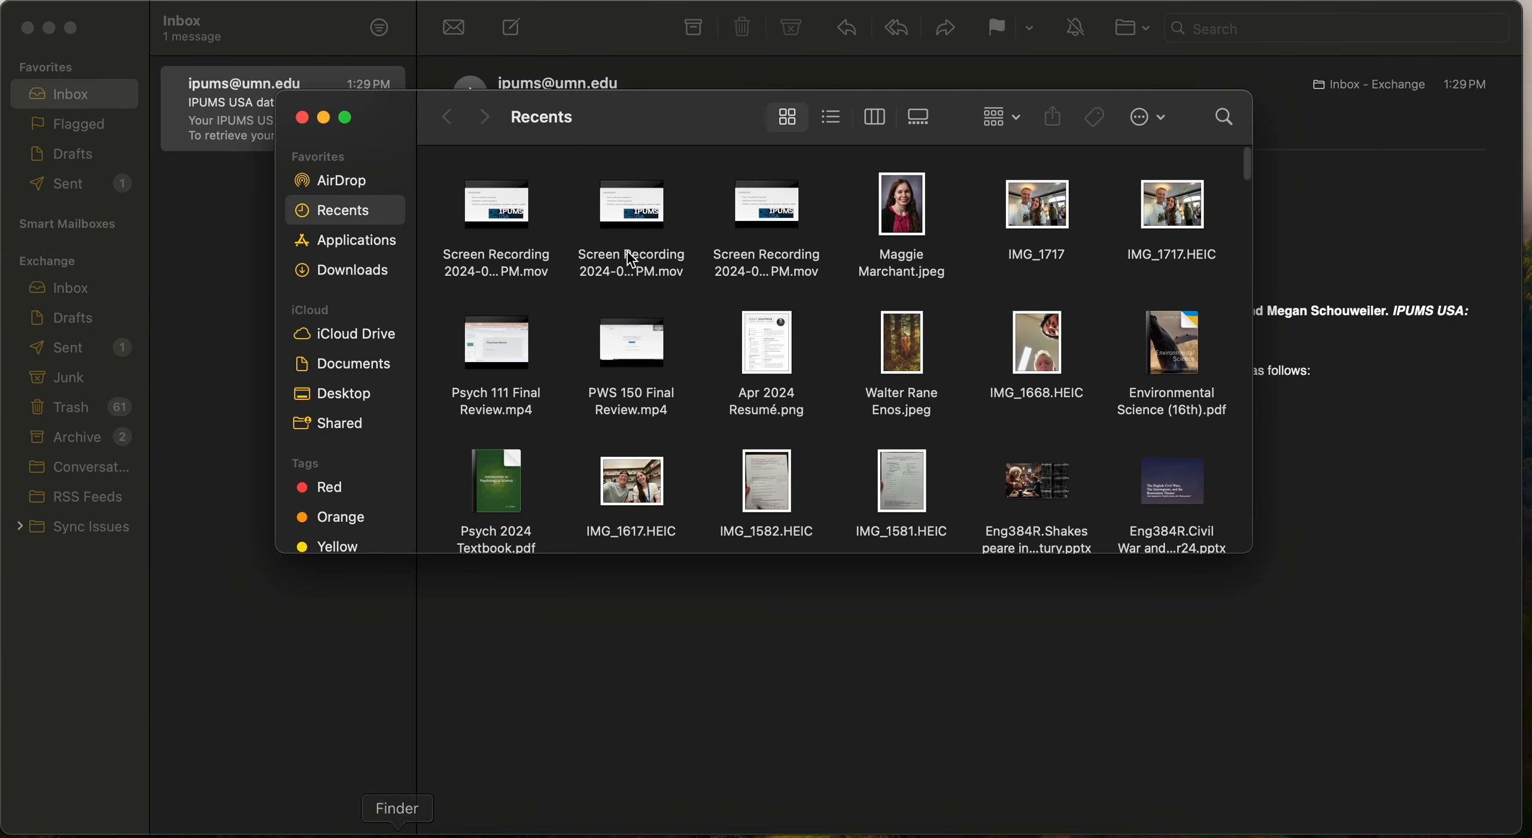
left_click(344, 270)
double_click(641, 213)
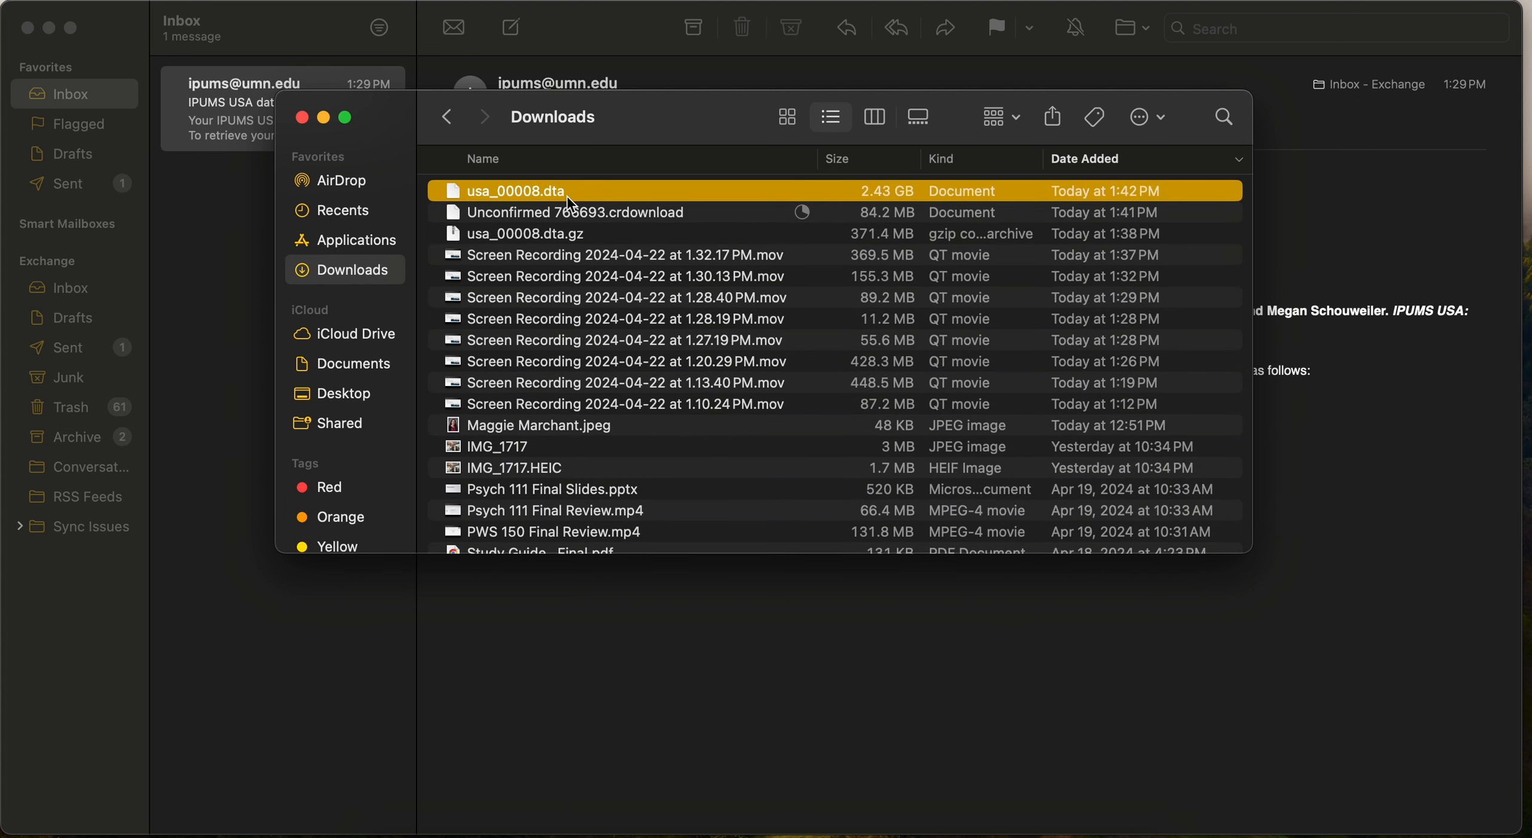
left_click(303, 117)
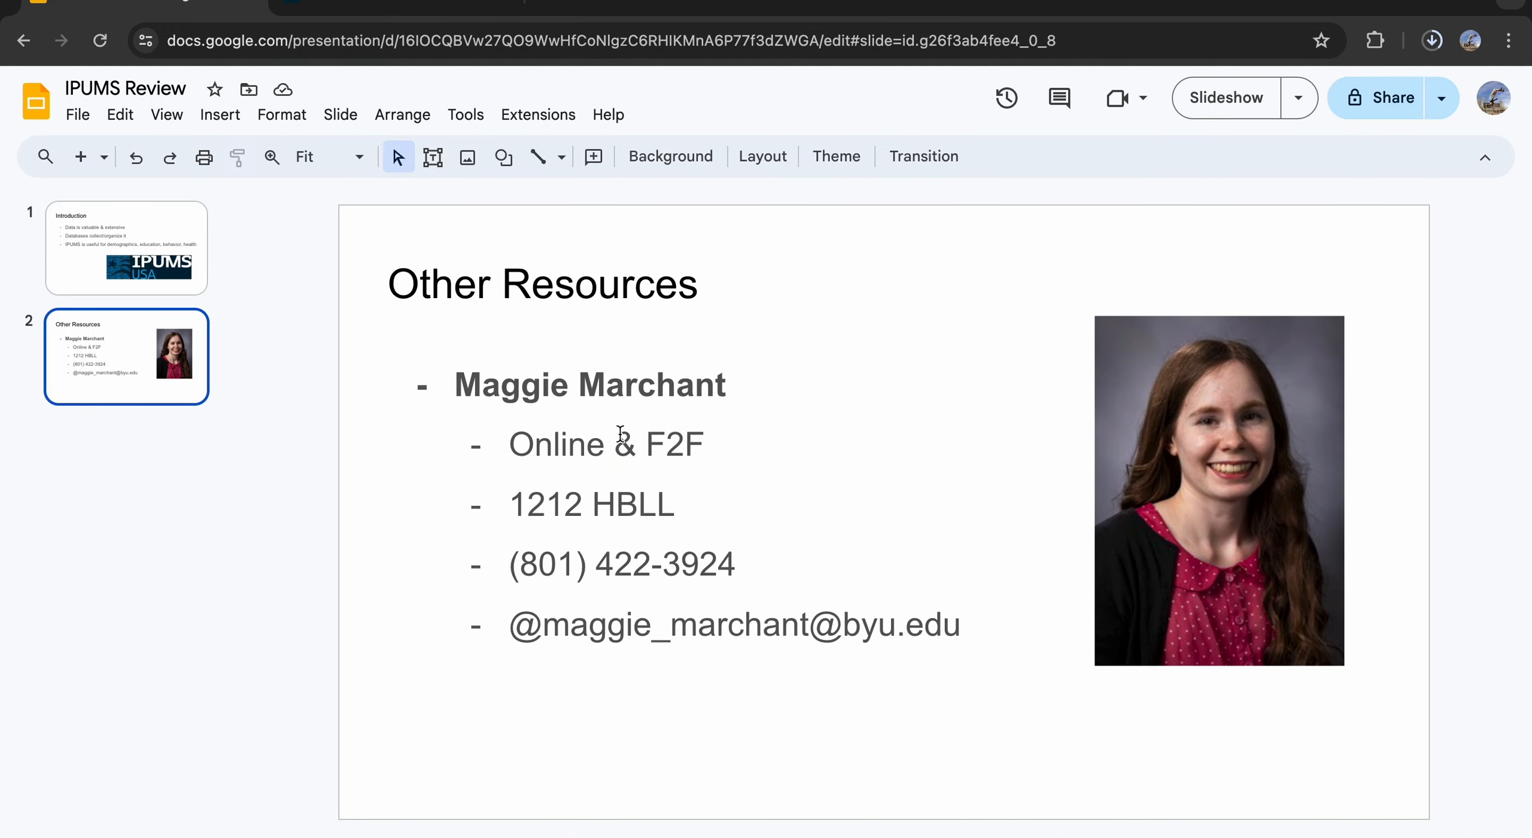
Present the "Other Resources" slide full screen in the IPUMS Review presentation in Google Slides
key("super+Return")
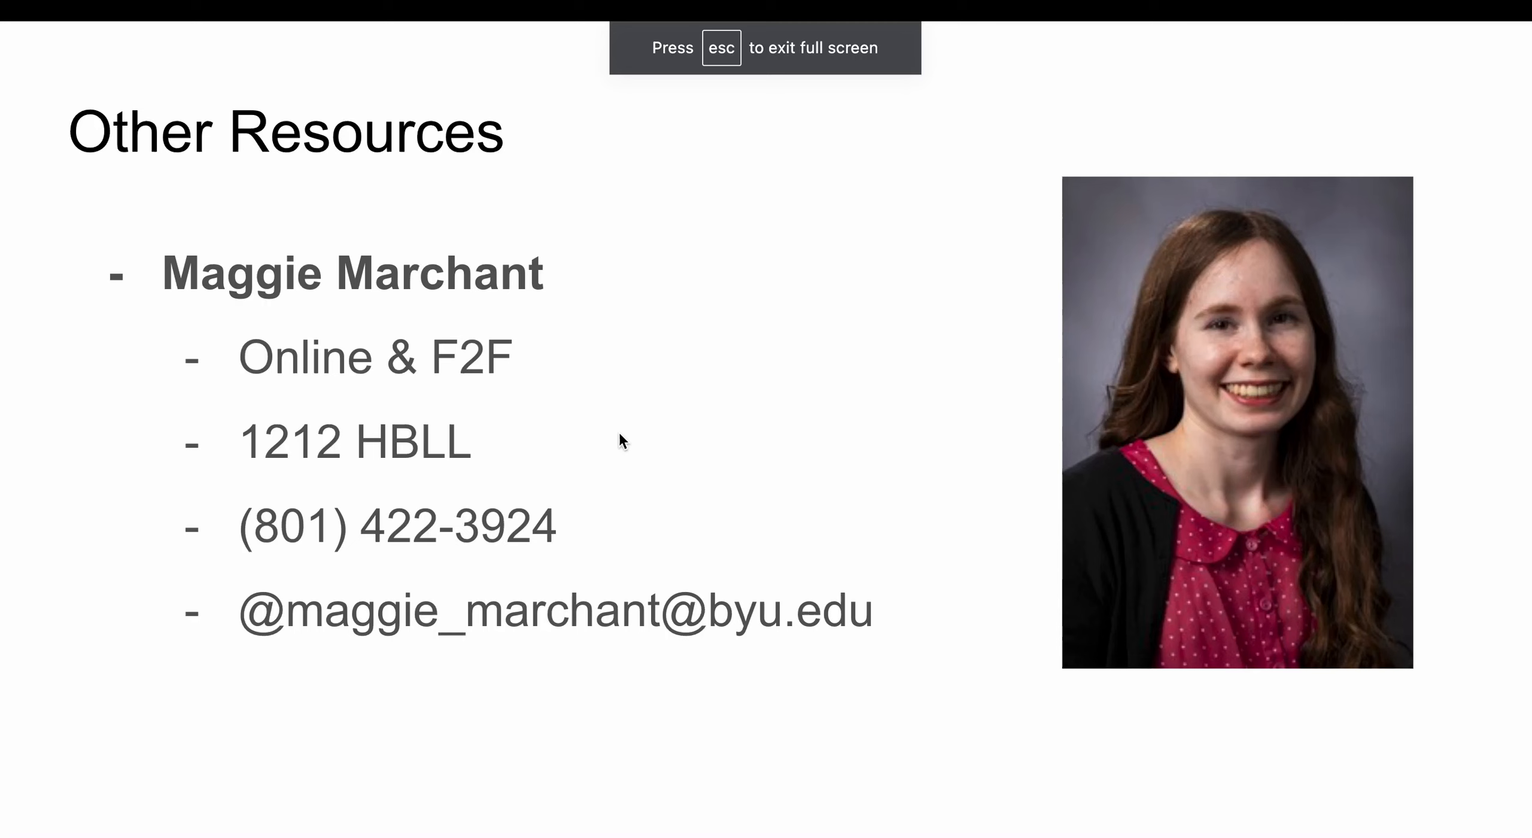